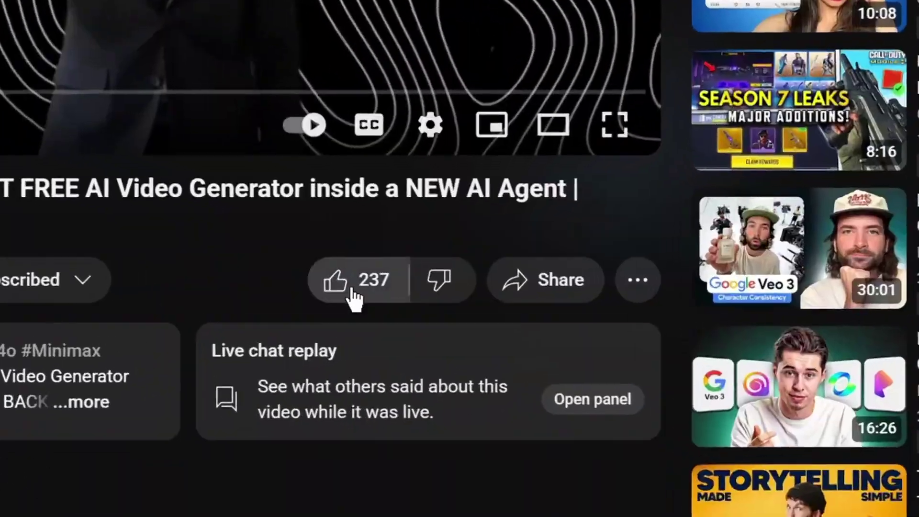
Like the YouTube video and post the comment "I want the full document"
click(388, 487)
scroll(412, 338, down, 3)
click(770, 438)
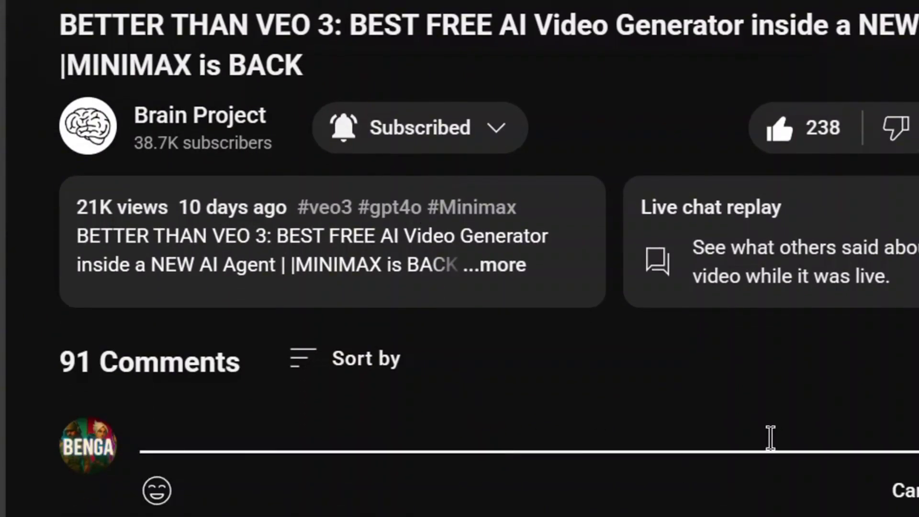
text(I want the full document)
click(918, 490)
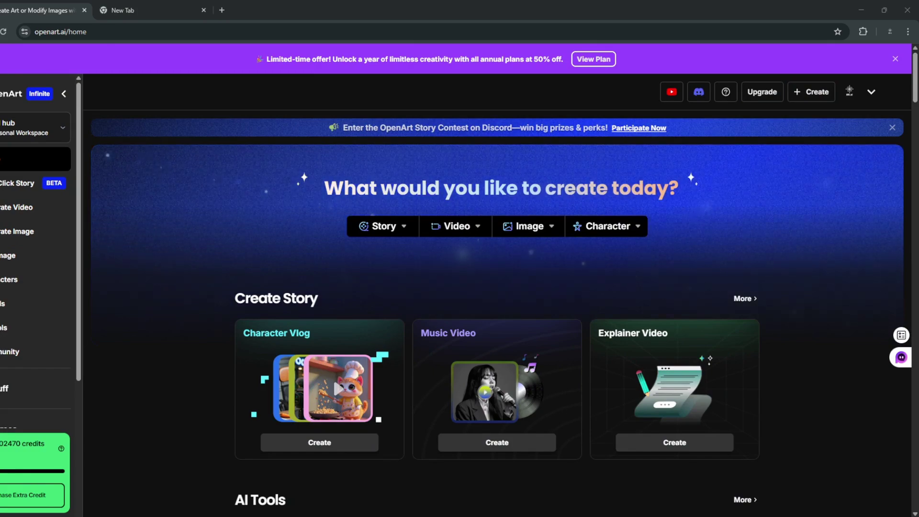
Open the Flow project "May 26 - 0911" in the empty browser tab
scroll(810, 286, down, 3)
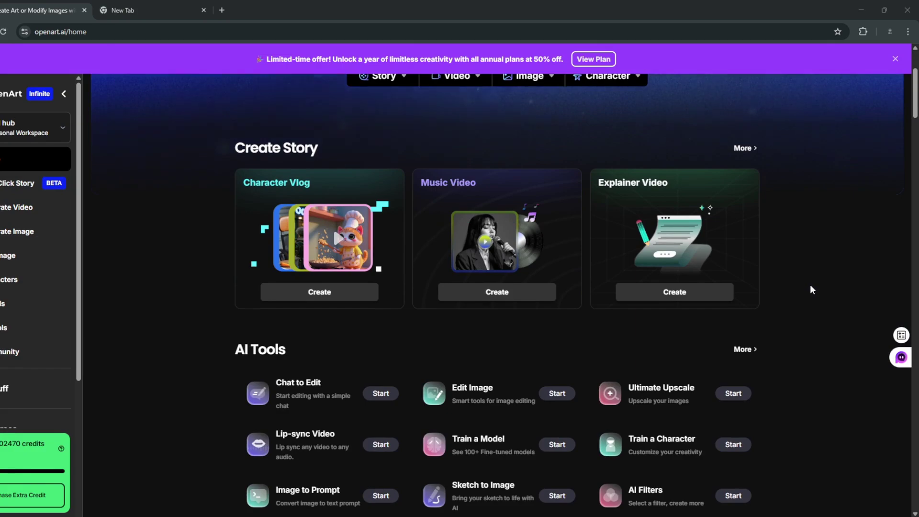
scroll(815, 283, down, 2)
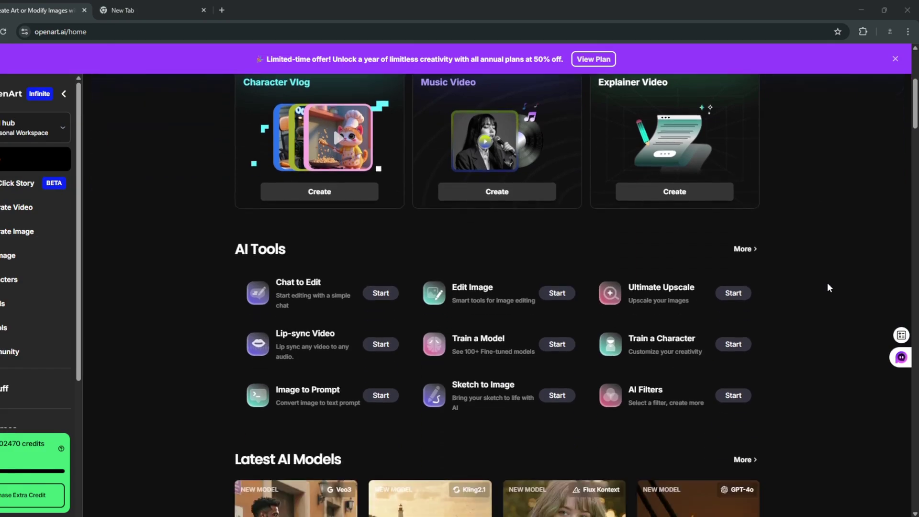
click(124, 10)
text(flow)
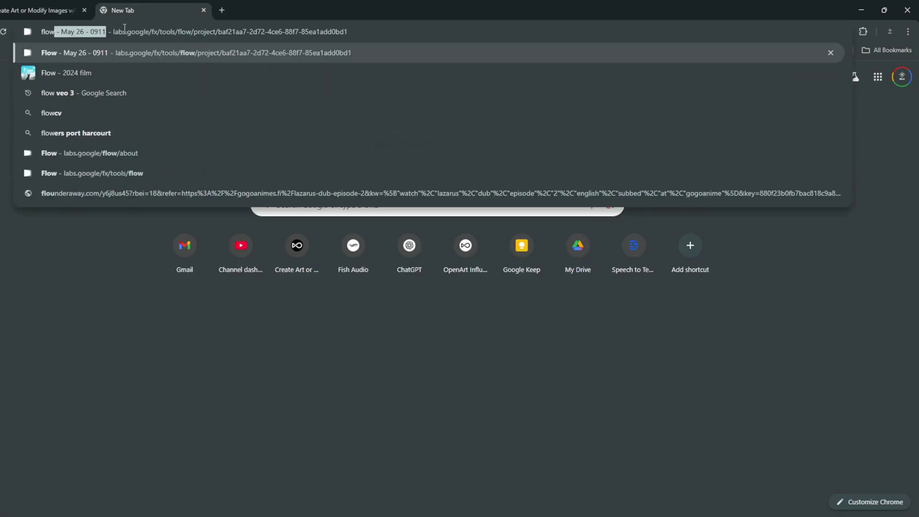
key(Return)
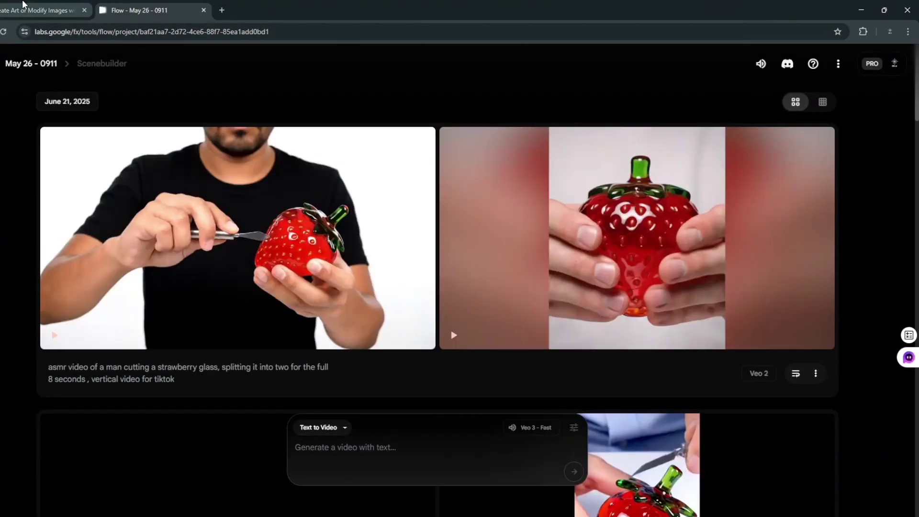
Return to the OpenArt home page and look through its AI tools, latest AI models and community sections
click(23, 4)
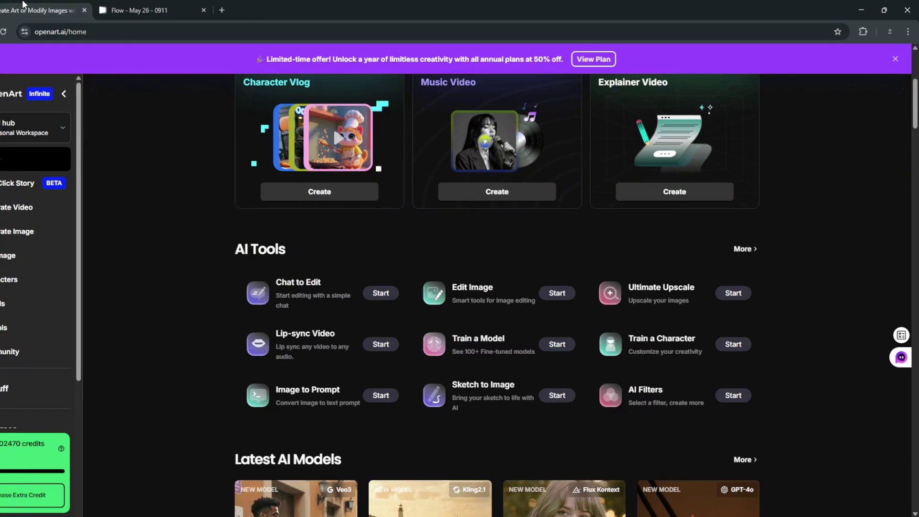
scroll(182, 187, down, 3)
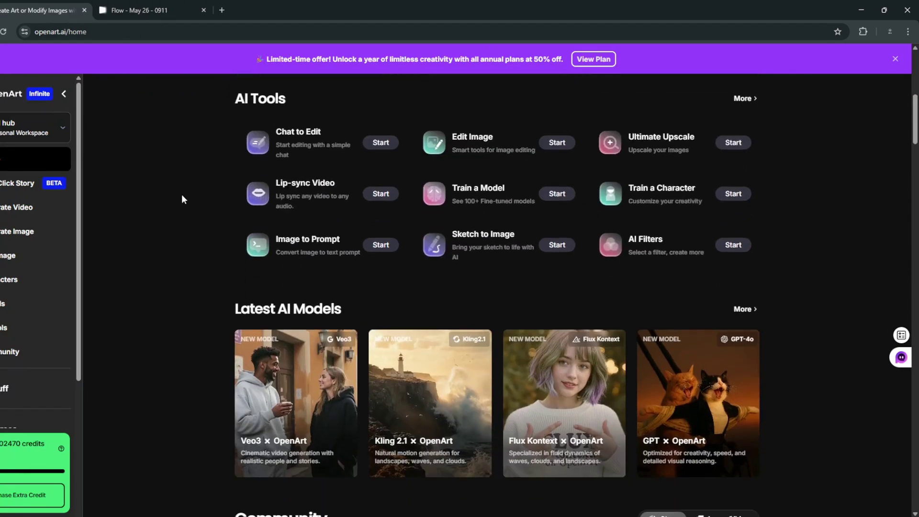
scroll(182, 199, down, 6)
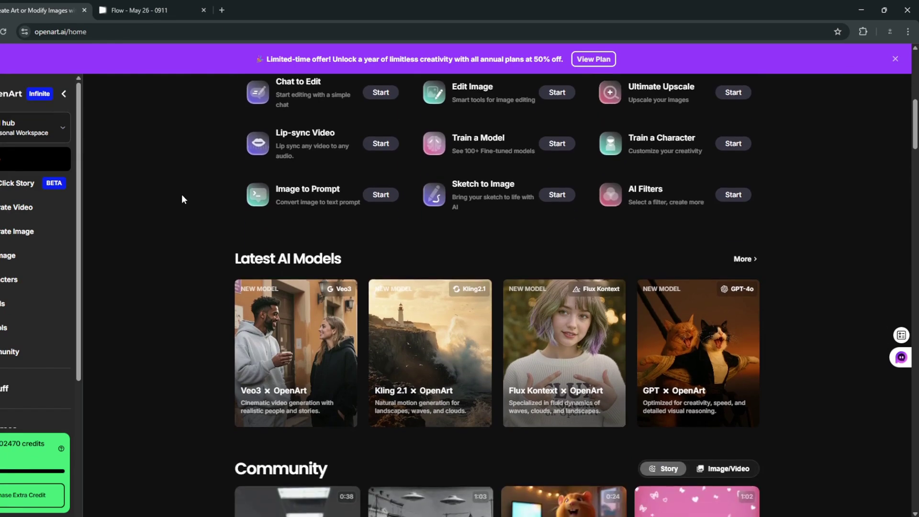
scroll(182, 197, down, 1)
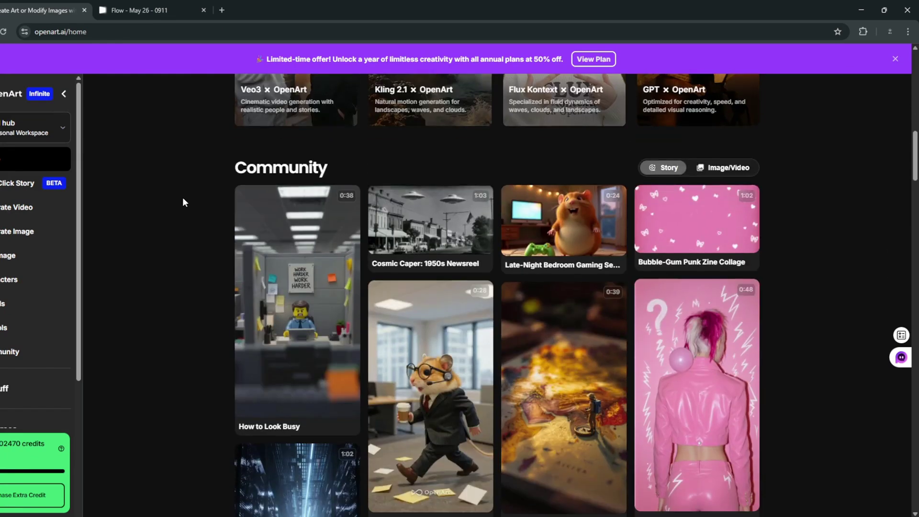
Open the Chat to Edit tool and view its list of selectable models
scroll(183, 197, up, 8)
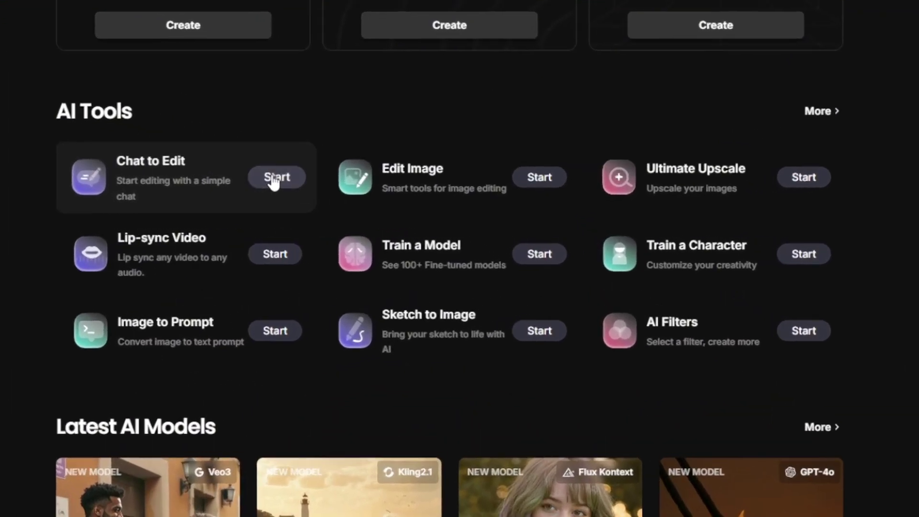
click(274, 178)
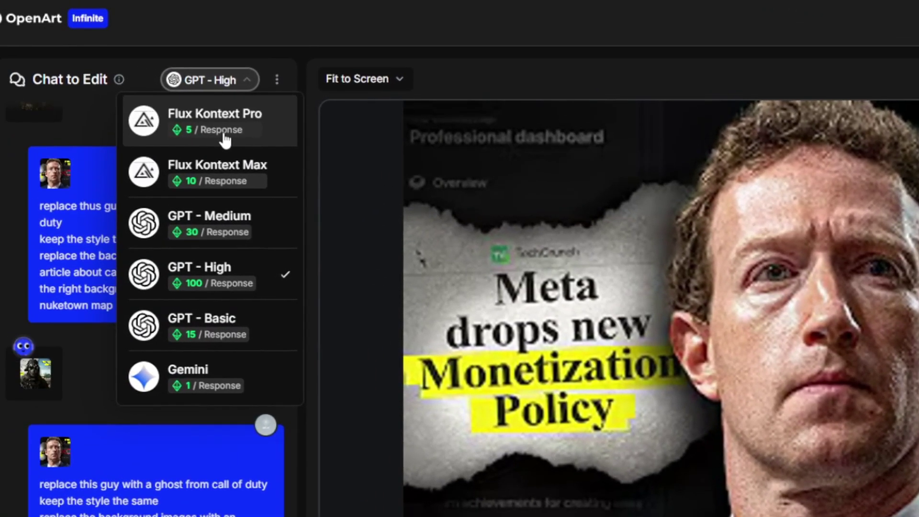
click(466, 58)
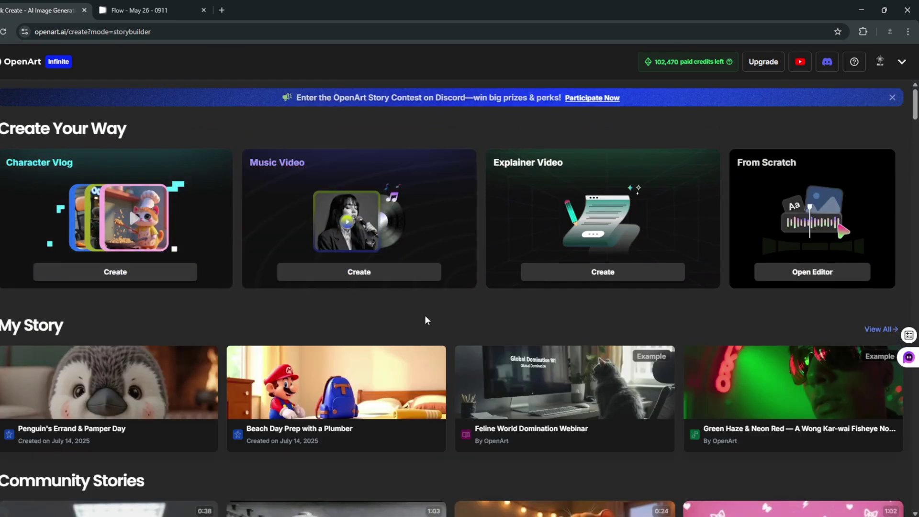
Preview the "Beach Day Prep with a Plumber" and "Penguin's Errand & Pamper Day" stories
scroll(424, 316, down, 1)
click(134, 10)
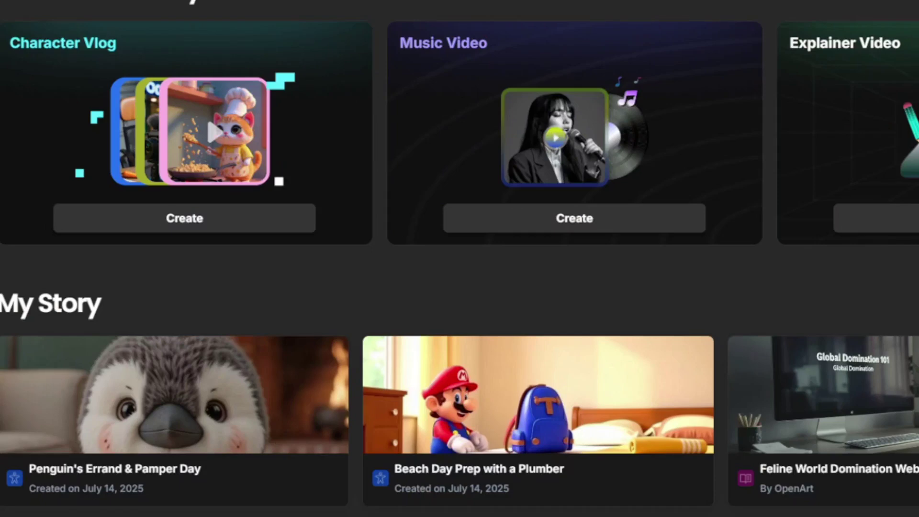
click(629, 451)
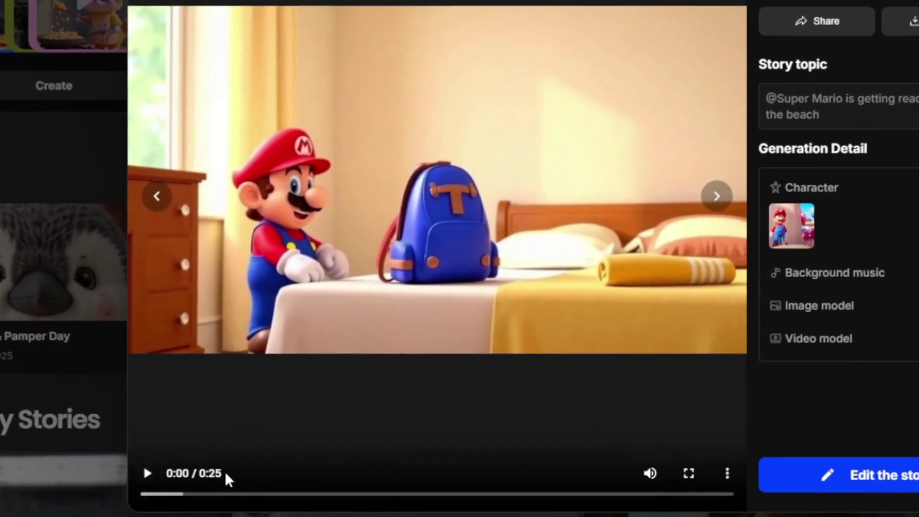
click(41, 408)
click(20, 263)
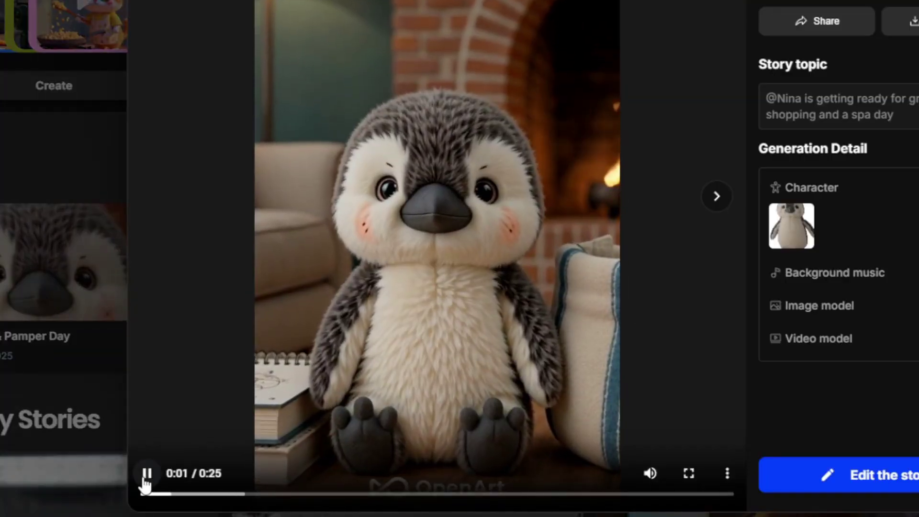
click(147, 474)
key(Escape)
Play the "Feline World Domination Webinar" example story, close it and look over the community stories
click(745, 240)
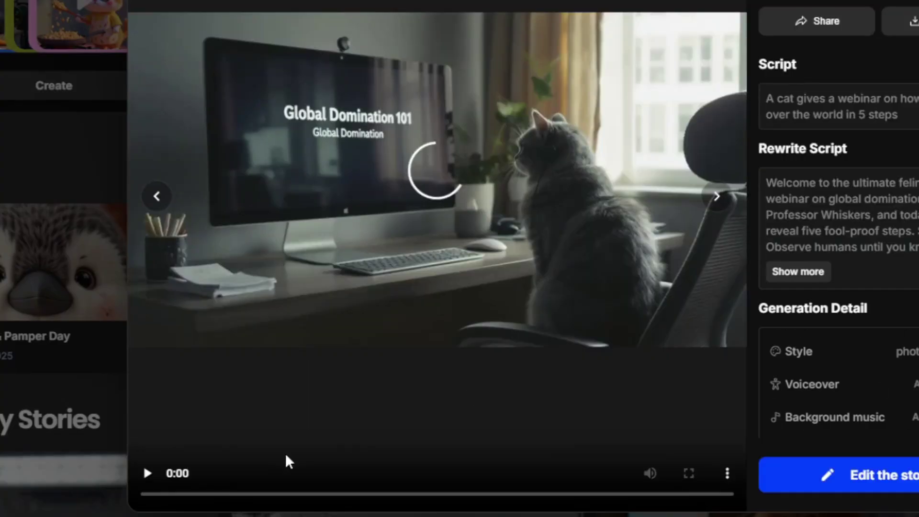
click(147, 474)
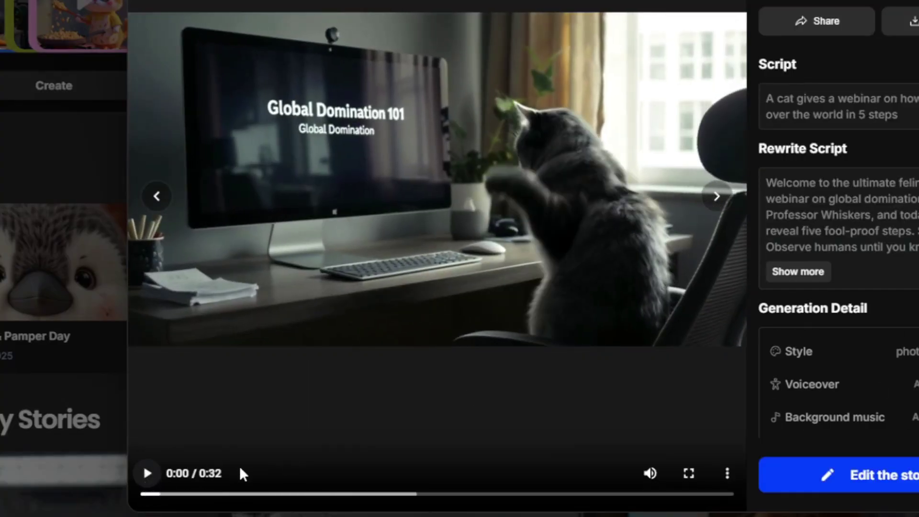
key(Escape)
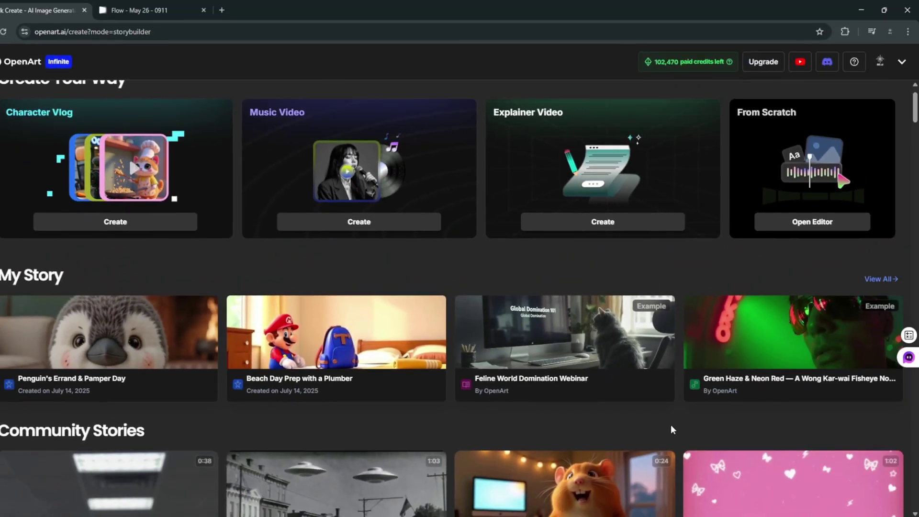
scroll(671, 425, down, 2)
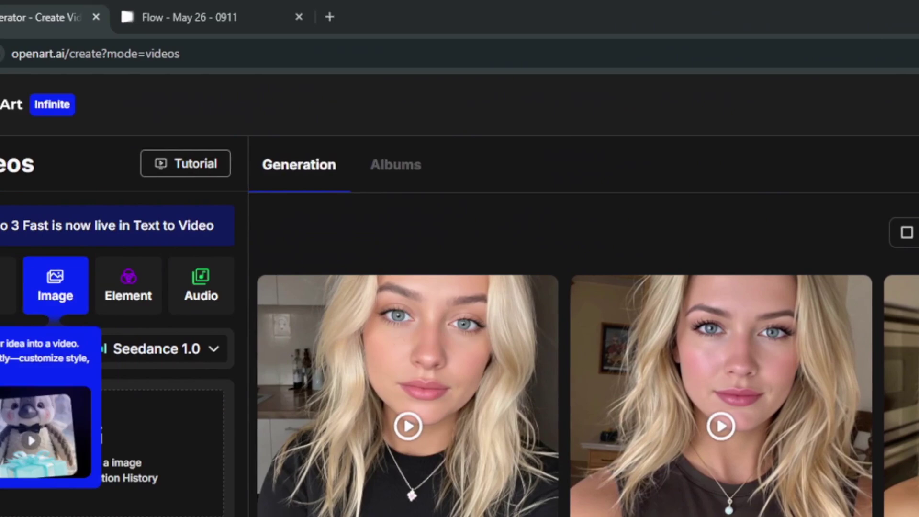
Set video creation to Text mode and choose Veo3 as the model
click(32, 293)
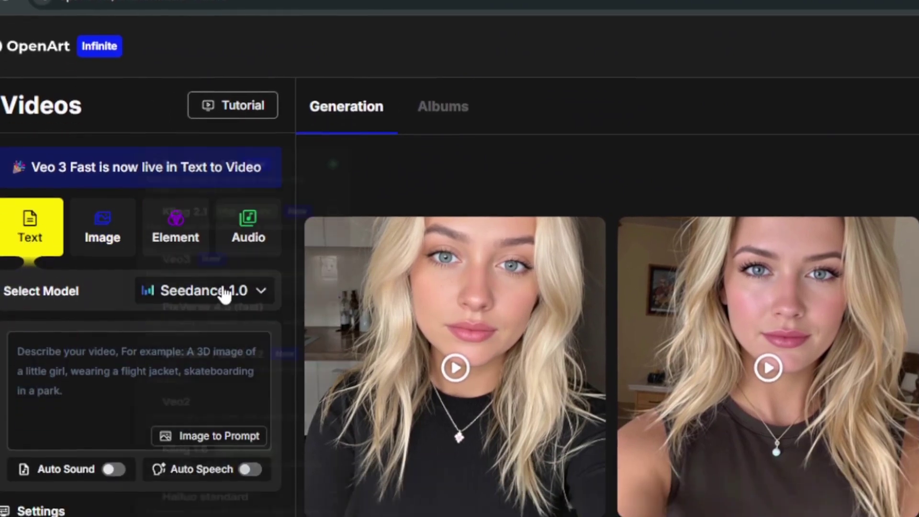
click(225, 352)
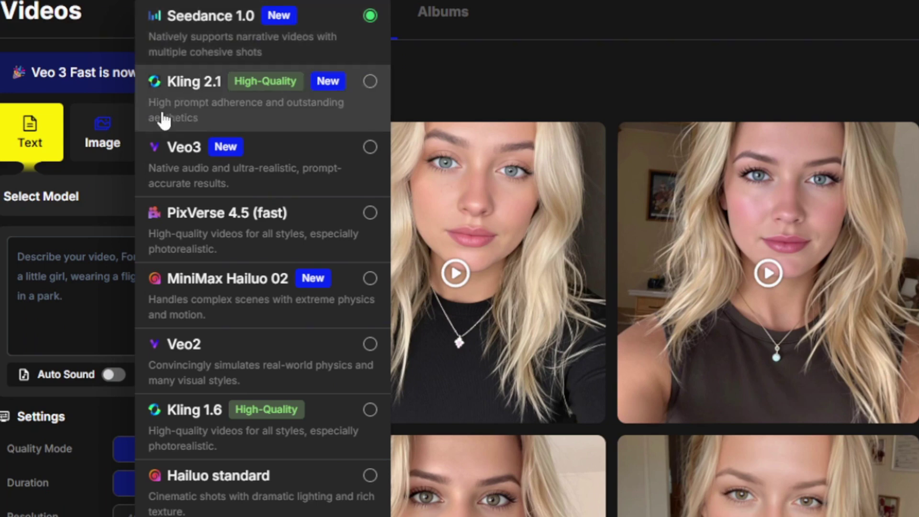
click(372, 150)
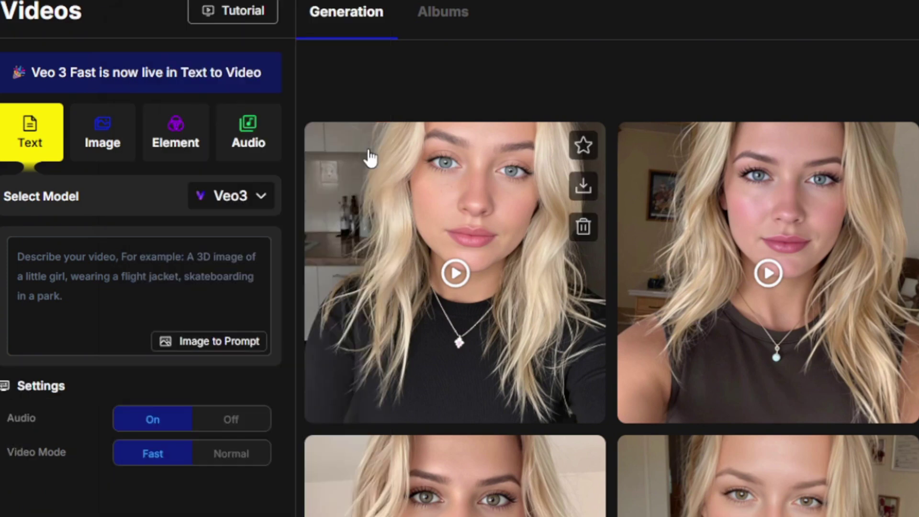
Enter the video prompt "a dog running in a grass field, as the wind blows" with its spelling corrected
click(78, 267)
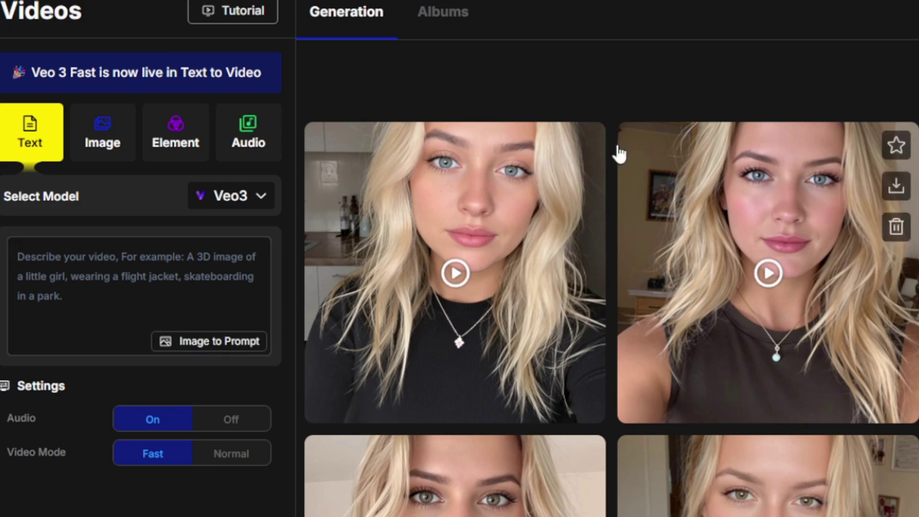
click(117, 266)
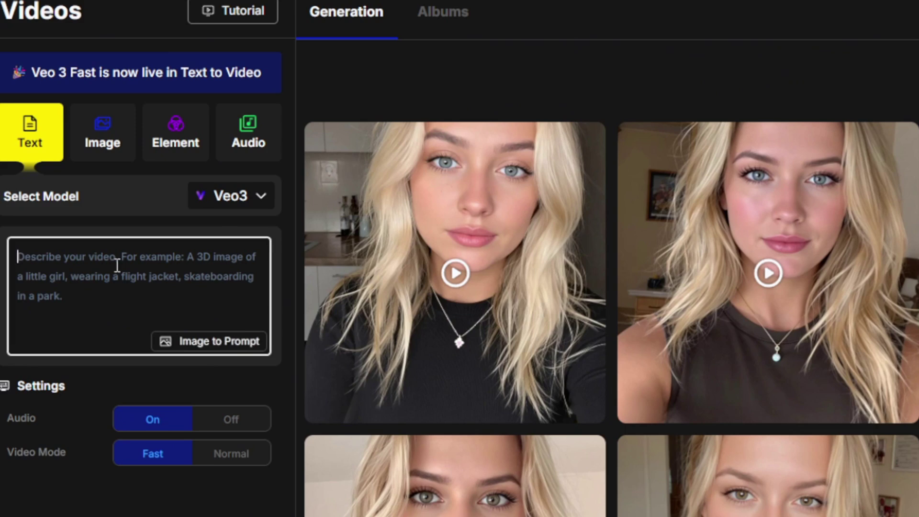
text(a dog running in the forest)
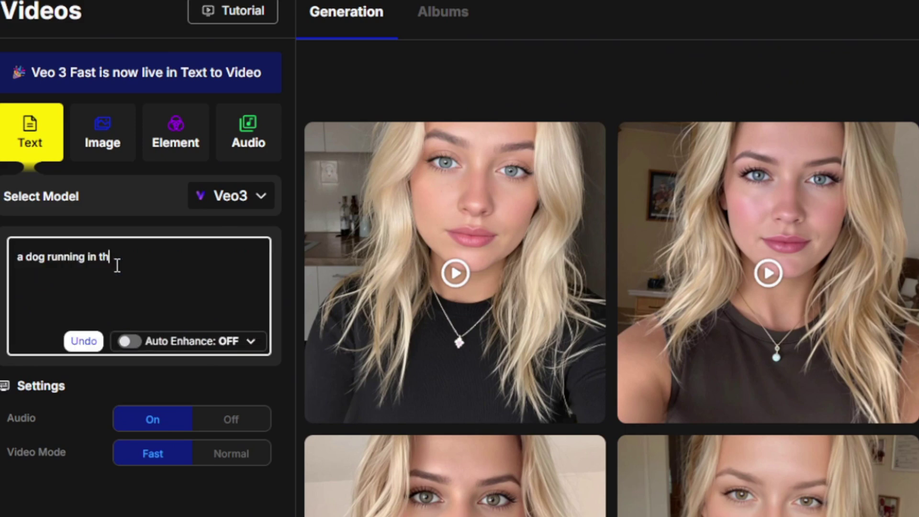
key(BackSpace)
key(BackSpace)
key(BackSpace)
key(BackSpace)
key(BackSpace)
key(BackSpace)
key(BackSpace)
key(BackSpace)
key(BackSpace)
key(BackSpace)
text(a grass freld, as the wind blows)
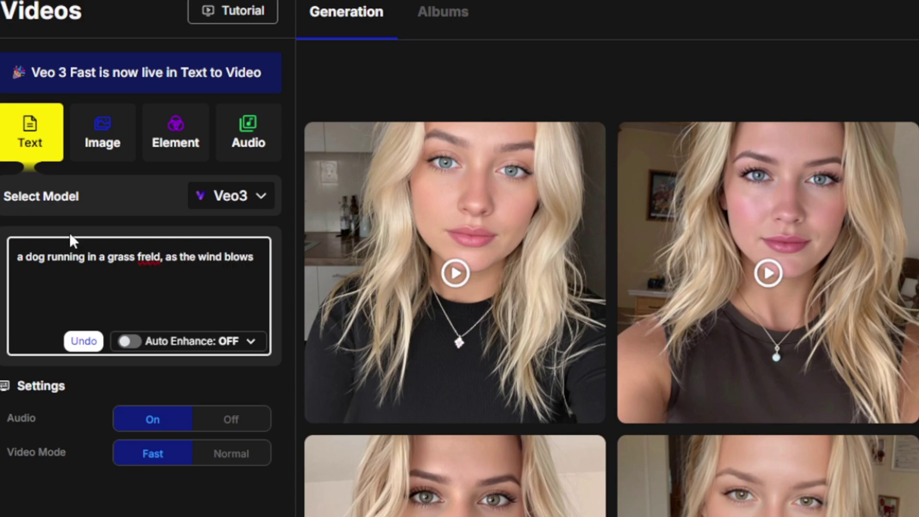
right_click(150, 261)
click(182, 279)
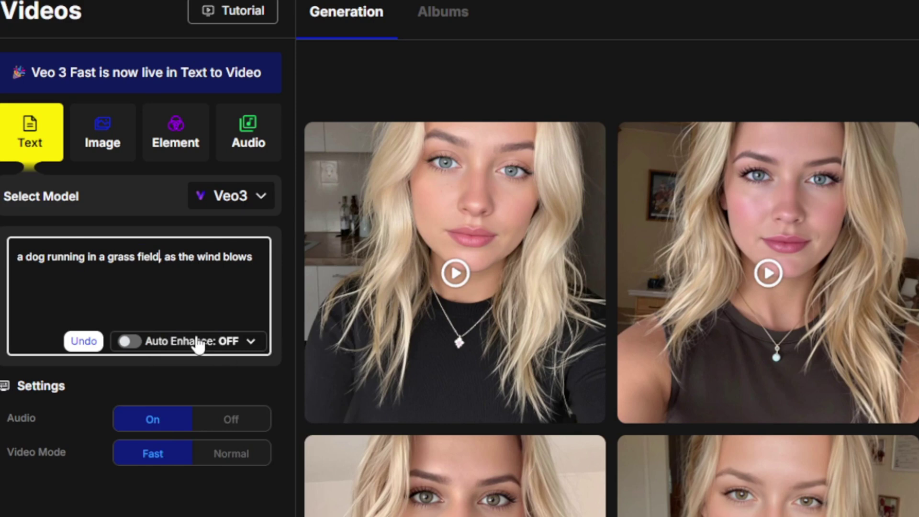
Turn on Auto Enhance for the prompt and set the video mode to Normal
click(133, 344)
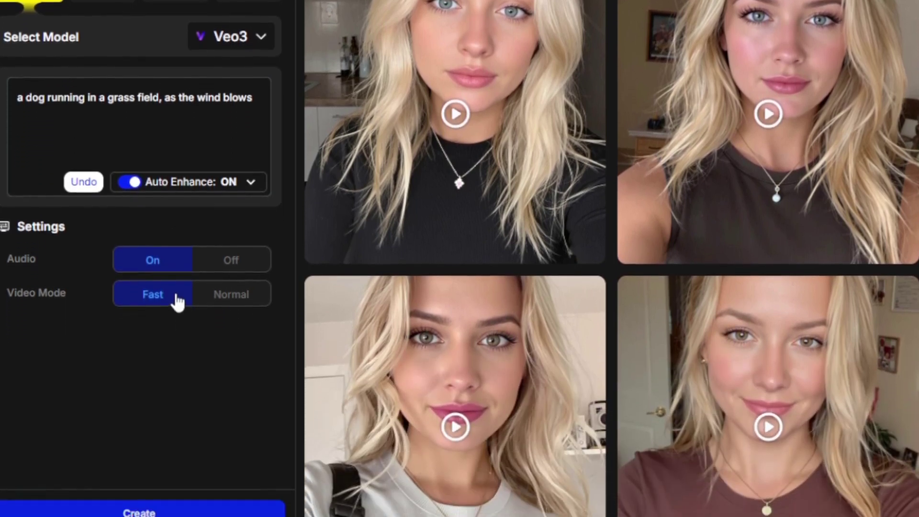
click(241, 336)
click(152, 330)
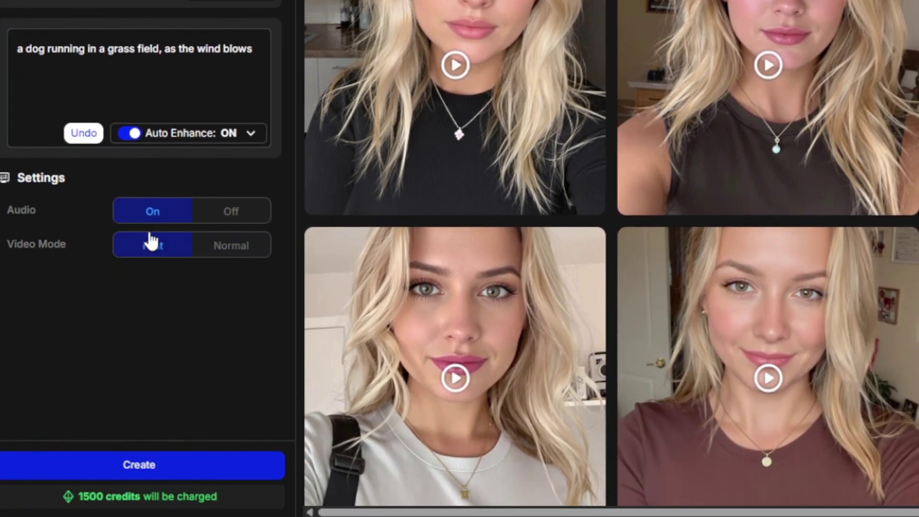
click(232, 246)
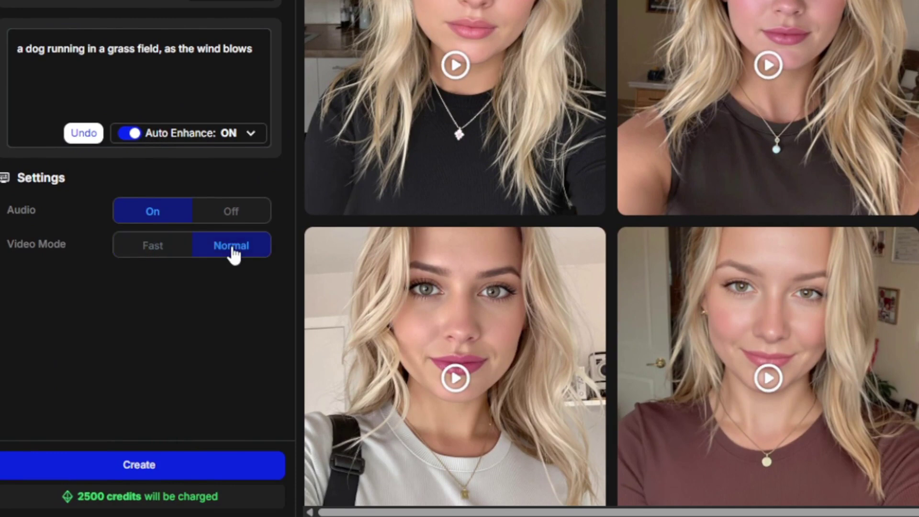
Generate the dog video with Veo3 and play the result
click(154, 472)
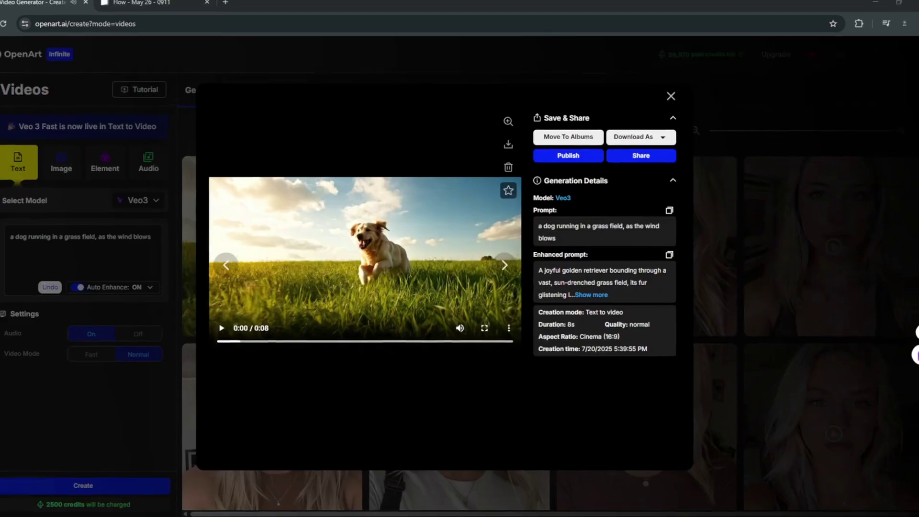
click(216, 331)
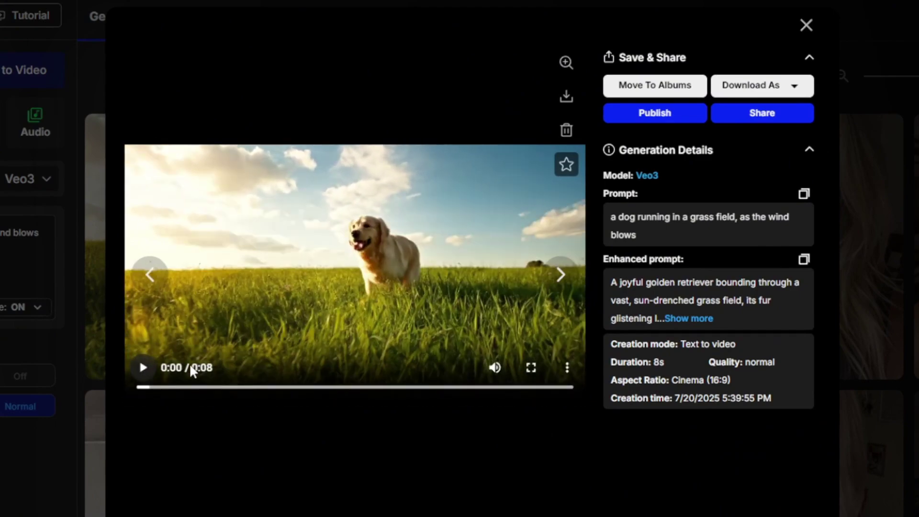
Replace the video prompt with 'a woman with pink hair, sitting in her couch. camera zooms in, and she says "Subscribe to brain project"'
click(26, 492)
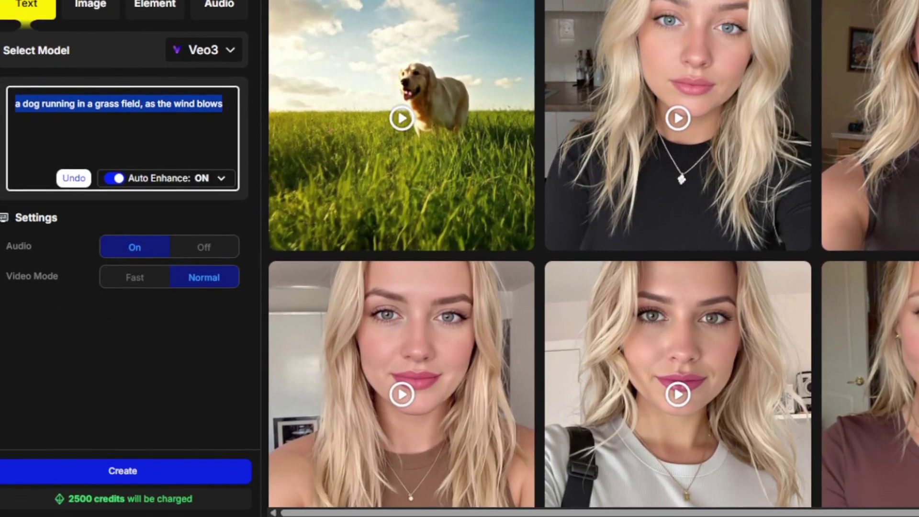
key(BackSpace)
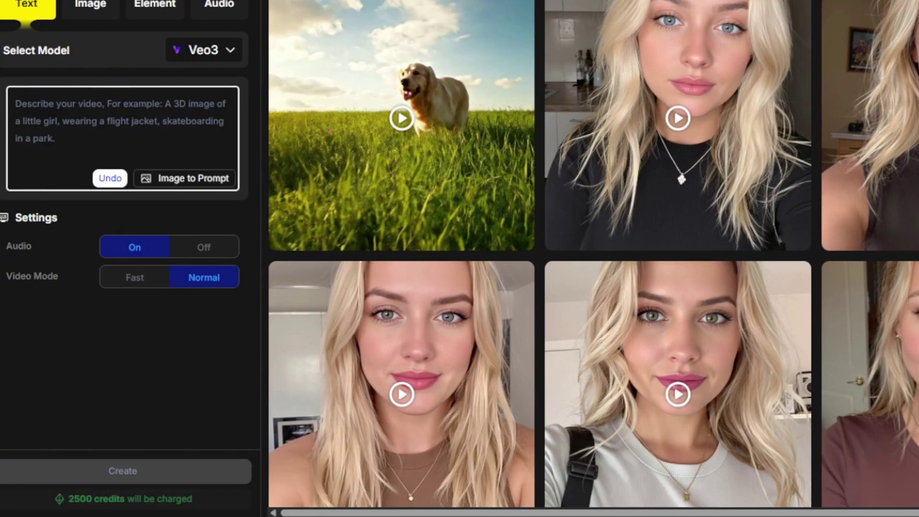
text(a woman with pink hair, sitting in her ca)
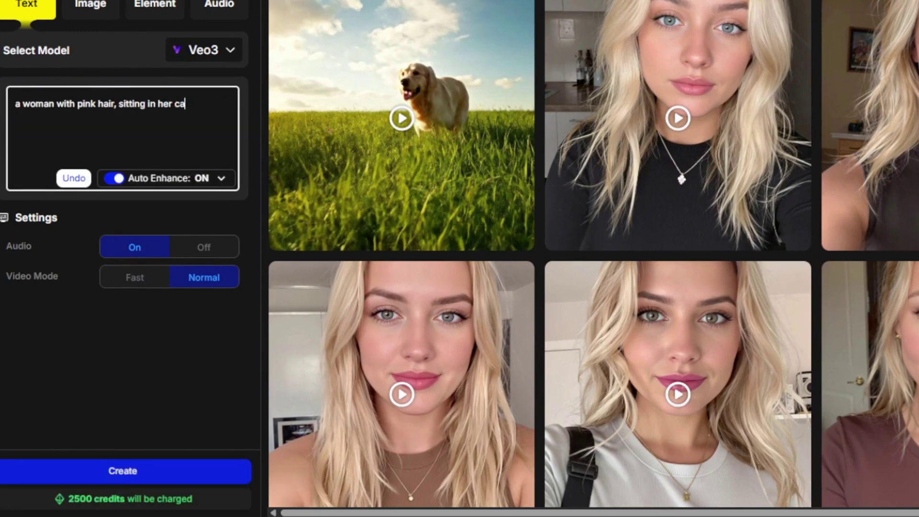
key(BackSpace)
text(ouch.)
text( camera promo)
key(BackSpace)
key(BackSpace)
key(BackSpace)
key(BackSpace)
key(BackSpace)
text(zooms in)
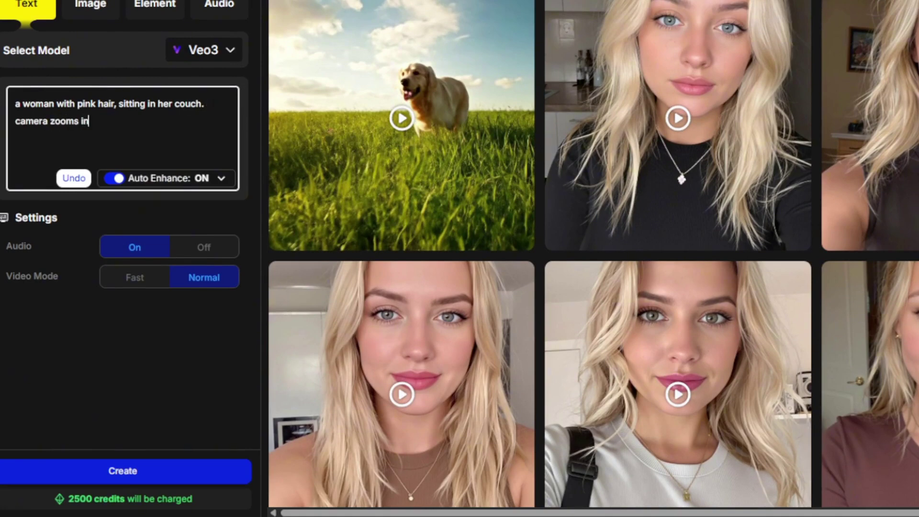
text(, and she says ")
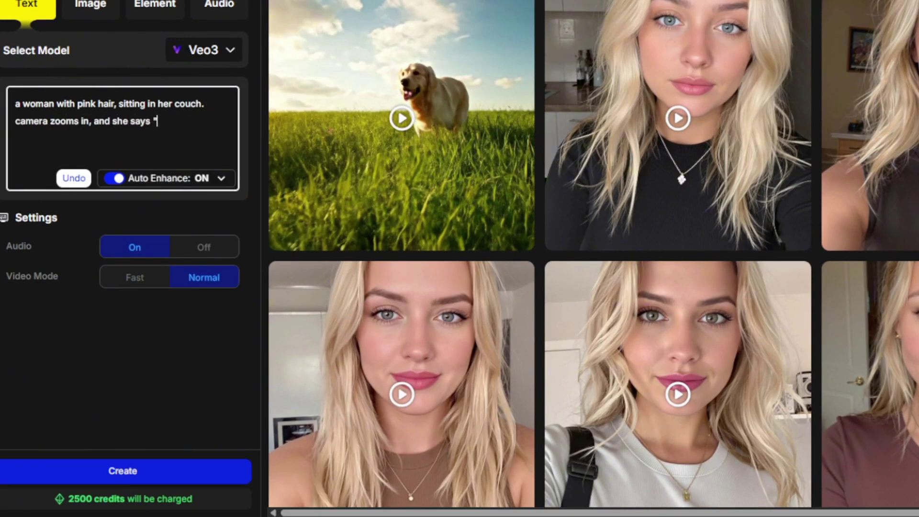
text(Subscribe to brain project")
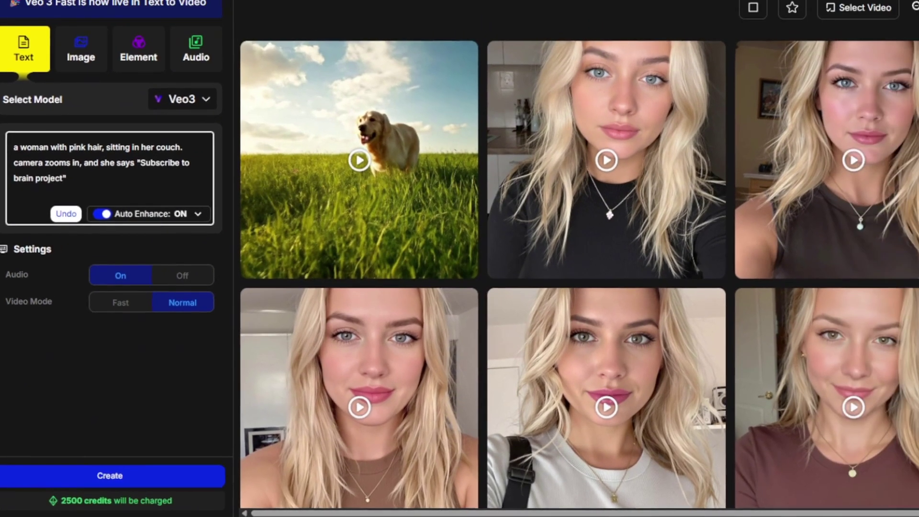
Generate the pink-haired woman video with Veo3, watch it full screen and close the viewer
click(113, 477)
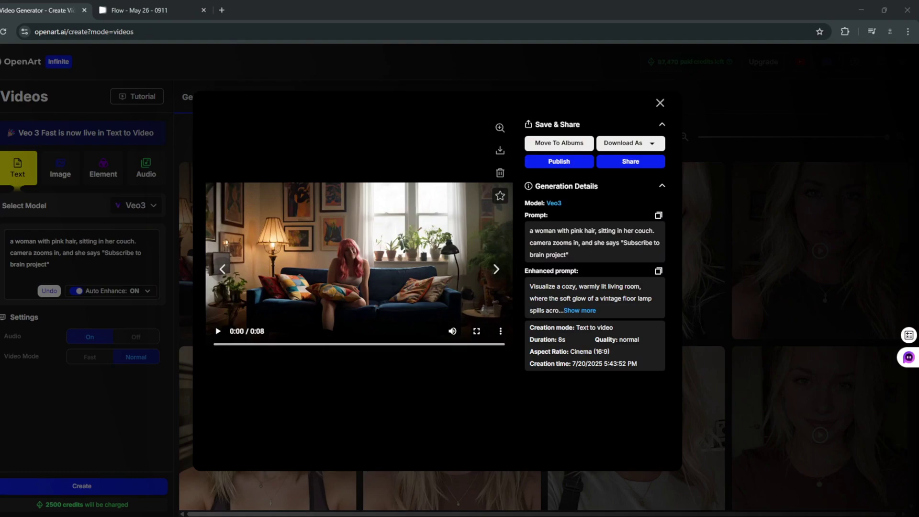
click(477, 331)
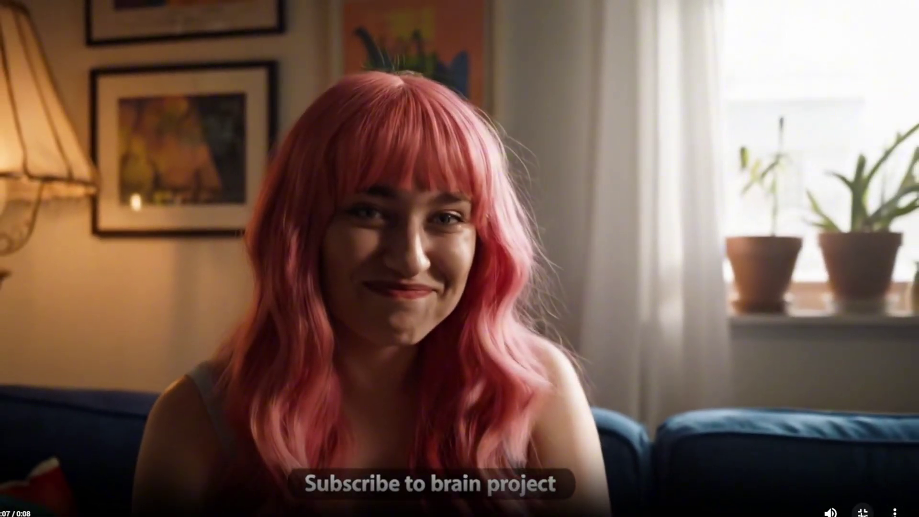
click(861, 511)
click(661, 108)
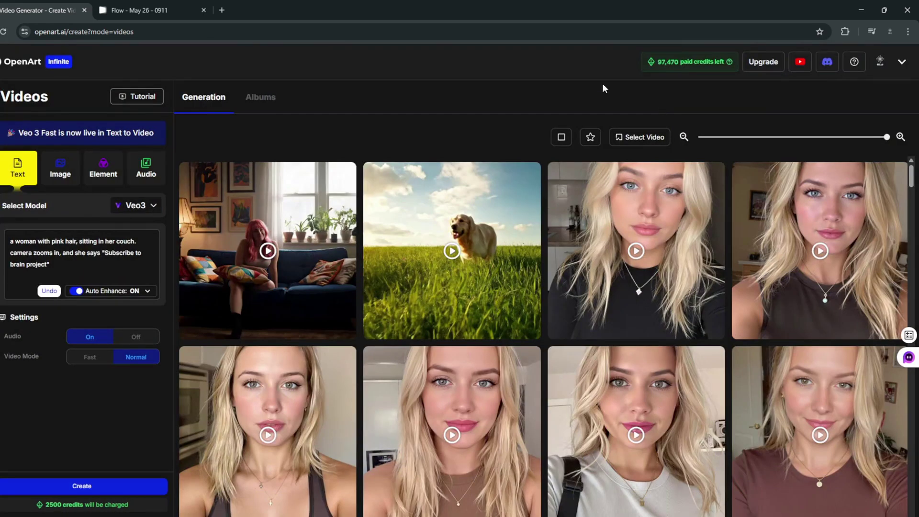
Append ". No subtitle" to the end of the video prompt
click(53, 266)
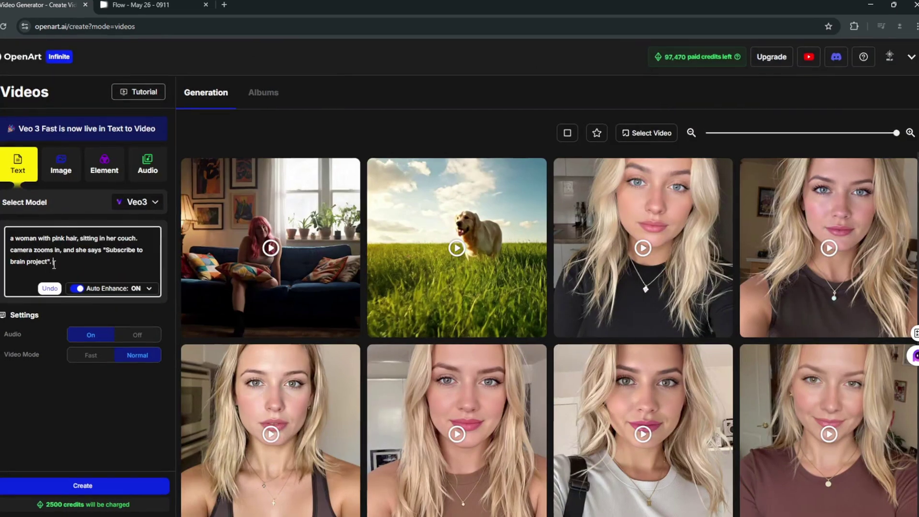
text(. No subtitle)
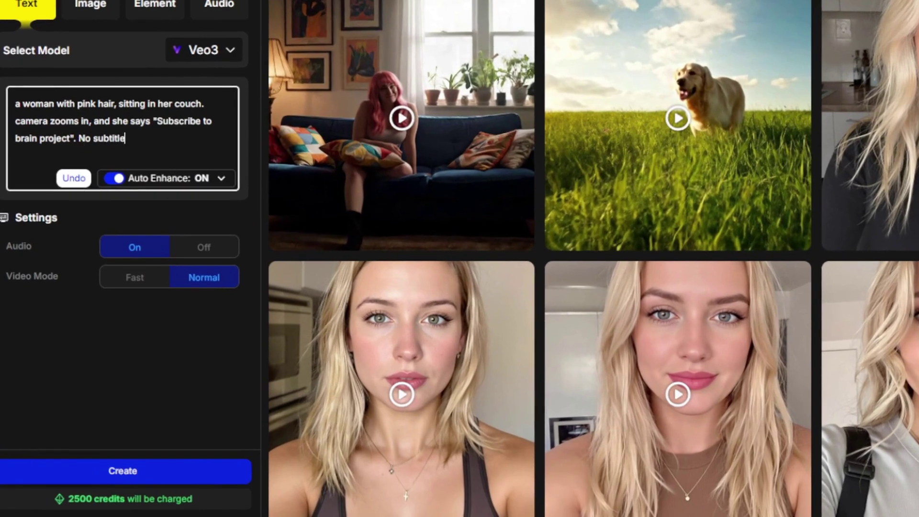
Replace the prompt with "call of duty gameplay, soldier uses gun to shoot at enemies. They fall. in nuketown" and generate the video
key(ctrl+a)
key(BackSpace)
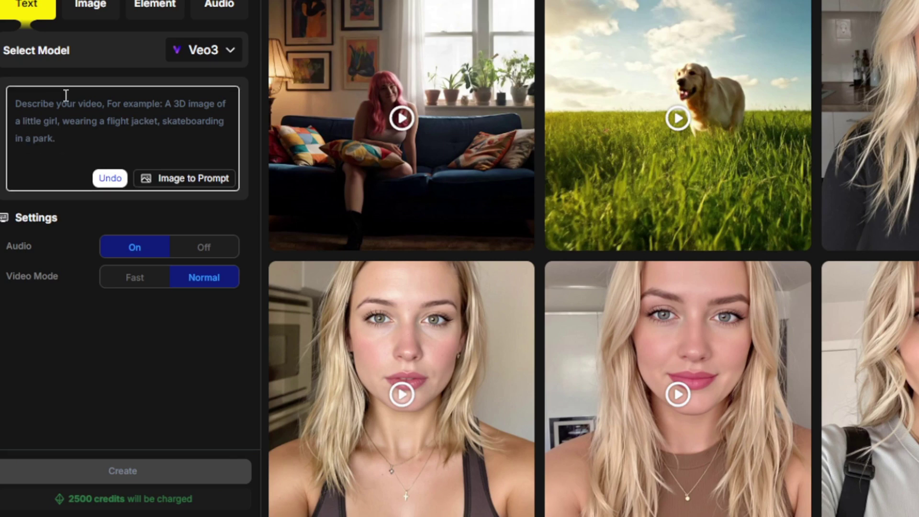
click(39, 103)
text(call of duty gameplay, soldier uses gun to shoot at enemies. They fall. in nuketown)
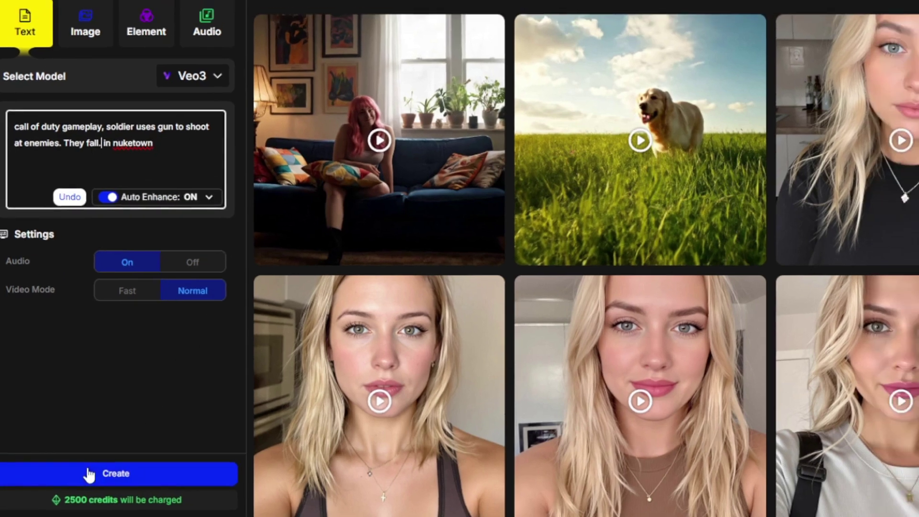
click(91, 471)
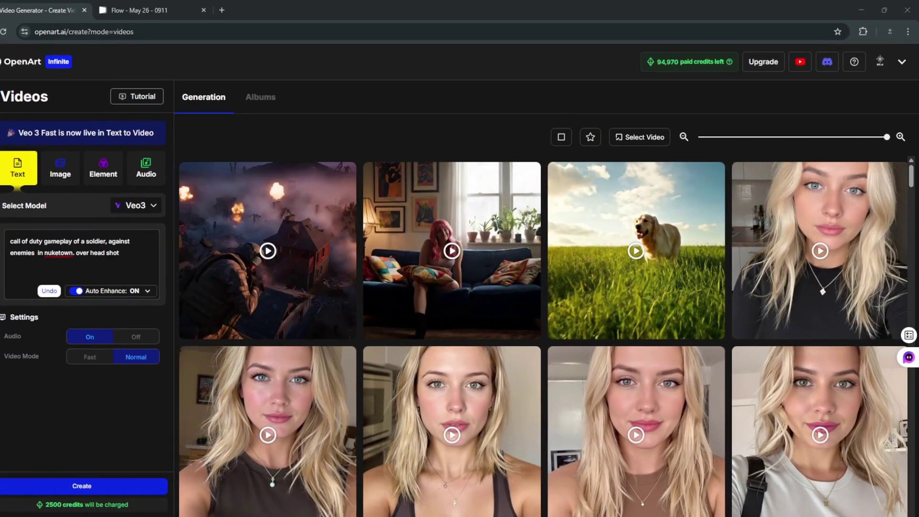
Check the "over head shot" wording in the prompt, and watch the generated soldier video full screen
click(120, 253)
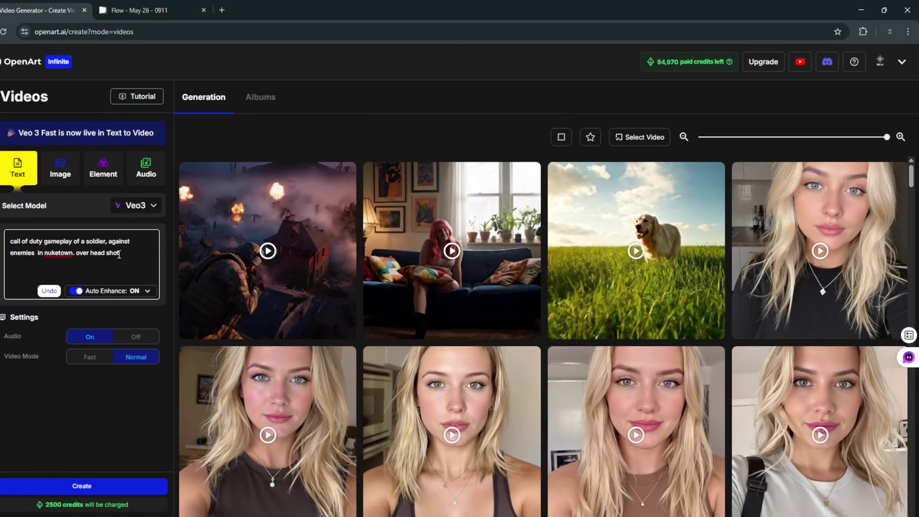
drag(120, 253, 78, 253)
click(257, 244)
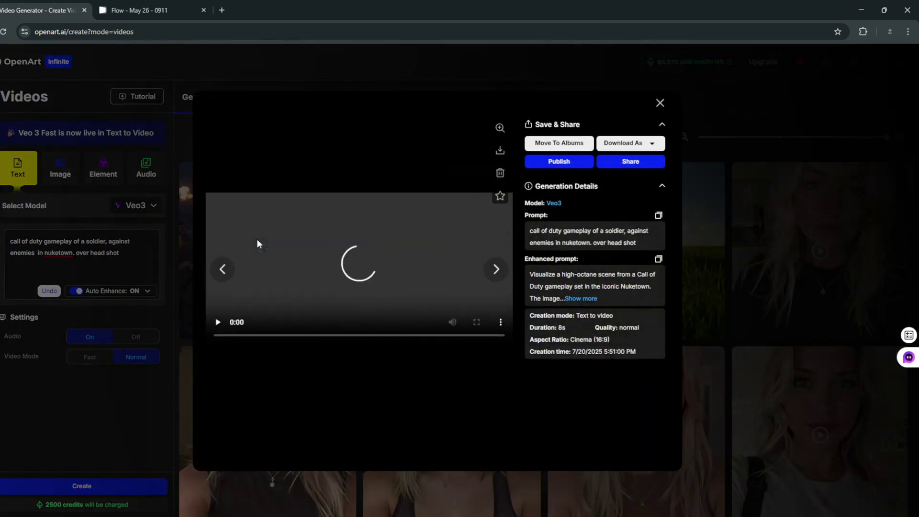
click(217, 332)
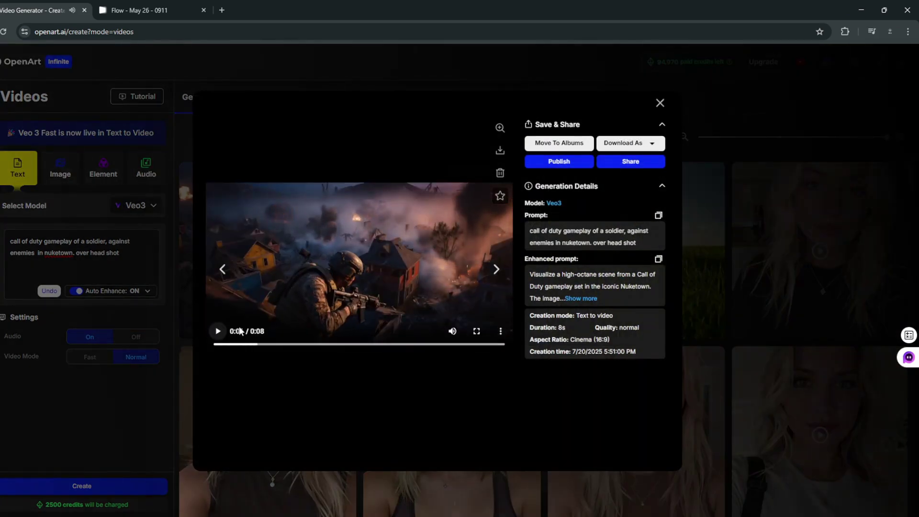
click(476, 332)
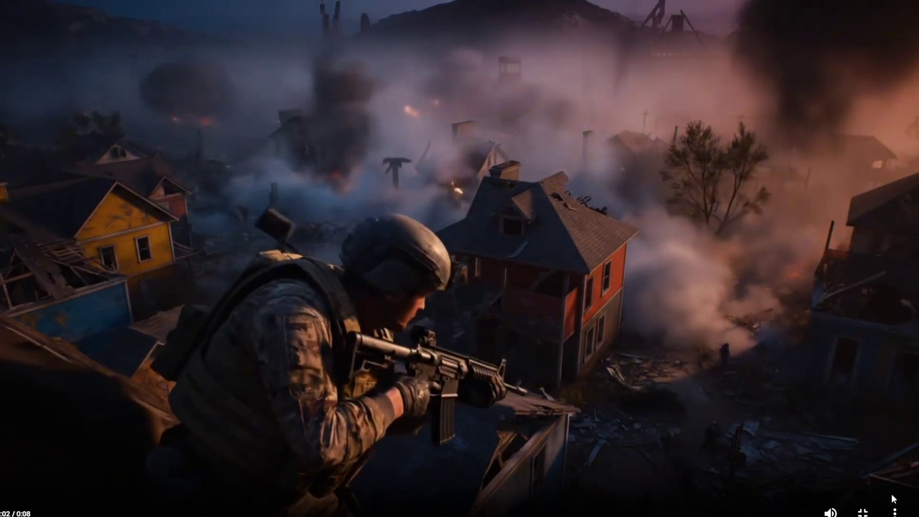
click(863, 511)
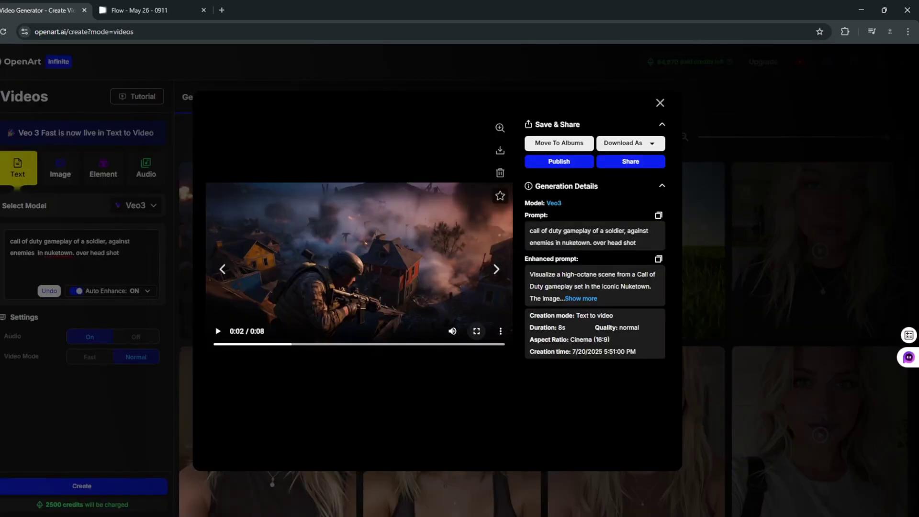
key(Escape)
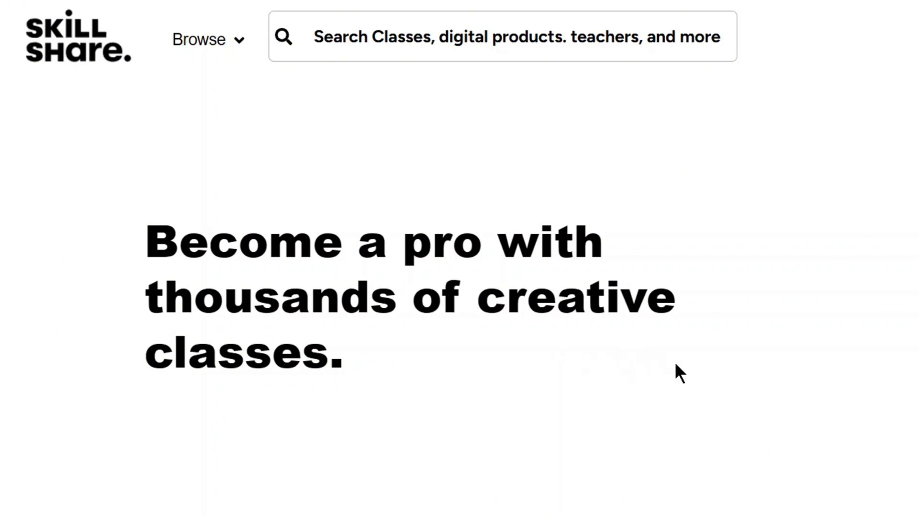
Read the benefits list on the Skillshare home page, highlighting "Beginner to pro." and "creative pros and industry icons."
scroll(674, 361, down, 10)
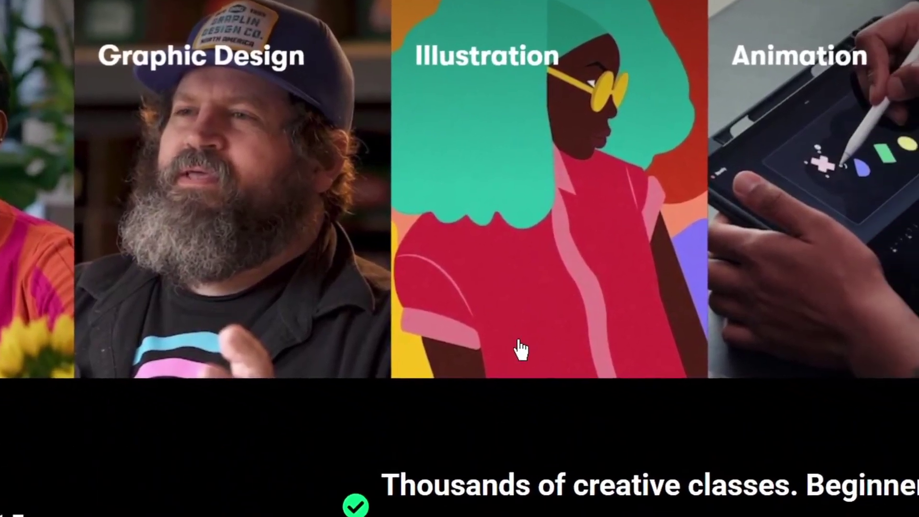
scroll(761, 421, down, 5)
drag(295, 136, 707, 136)
click(670, 184)
drag(606, 96, 738, 127)
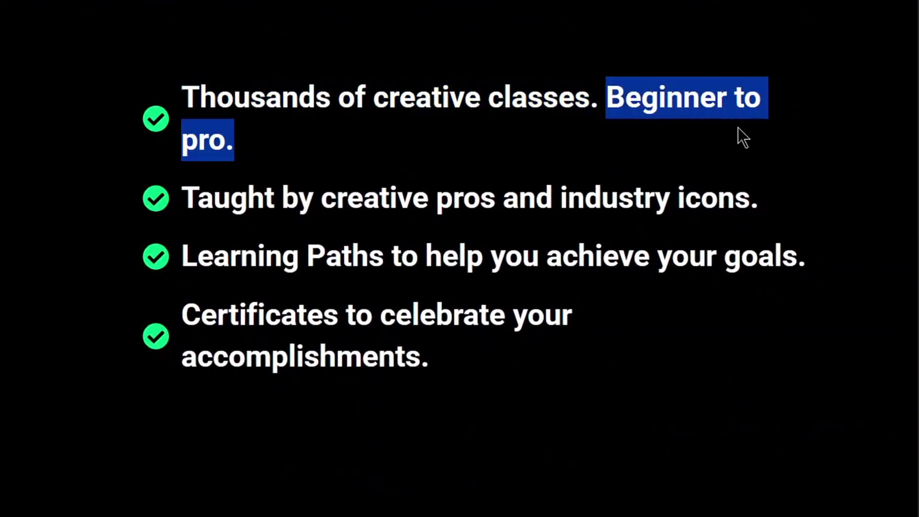
click(478, 154)
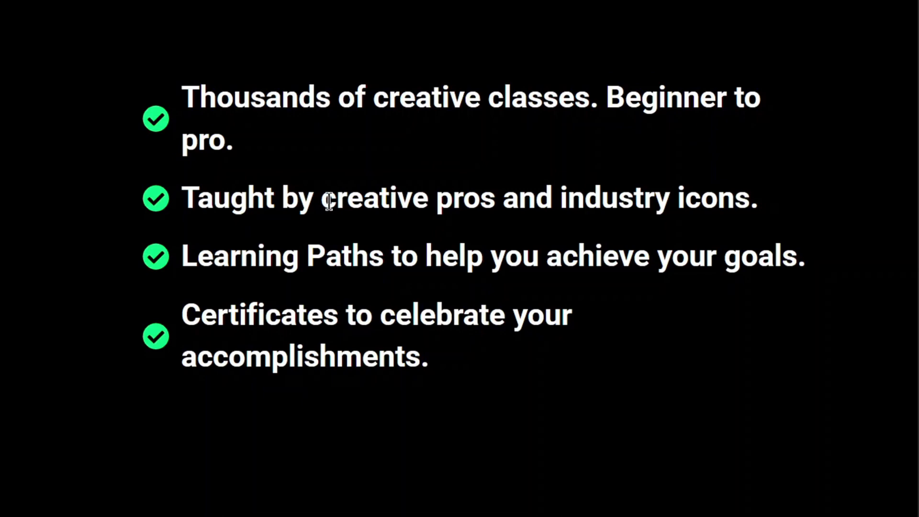
drag(322, 198, 760, 183)
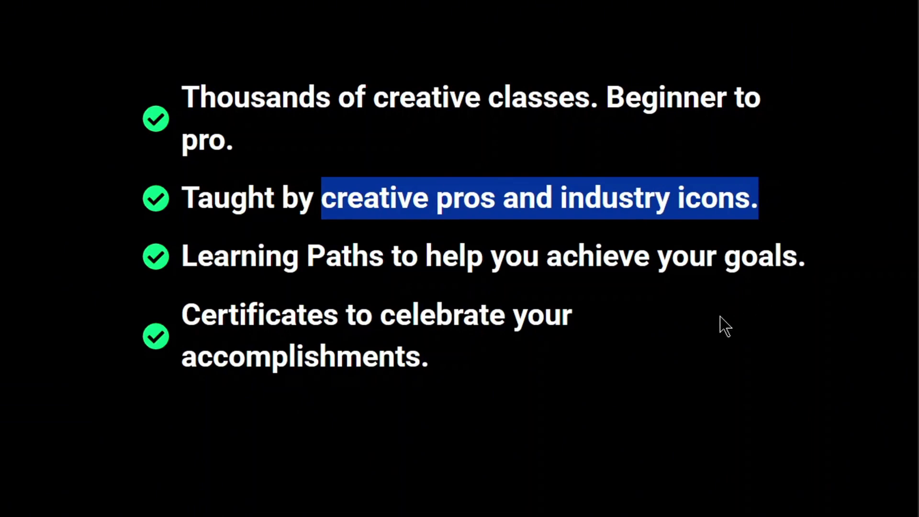
click(194, 257)
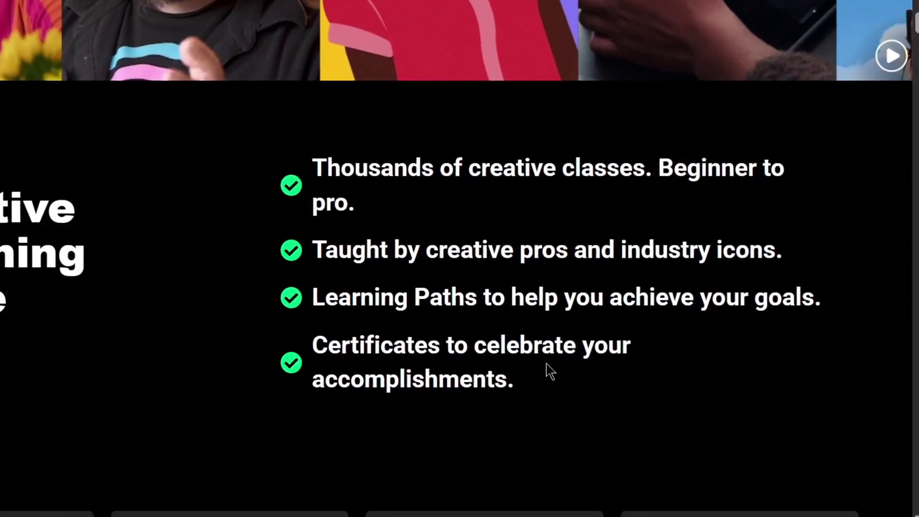
Examine Skillshare's class, member, teacher and rating figures and the featured classes under Explore Inspiring Online Courses
scroll(251, 322, down, 5)
scroll(251, 323, up, 1)
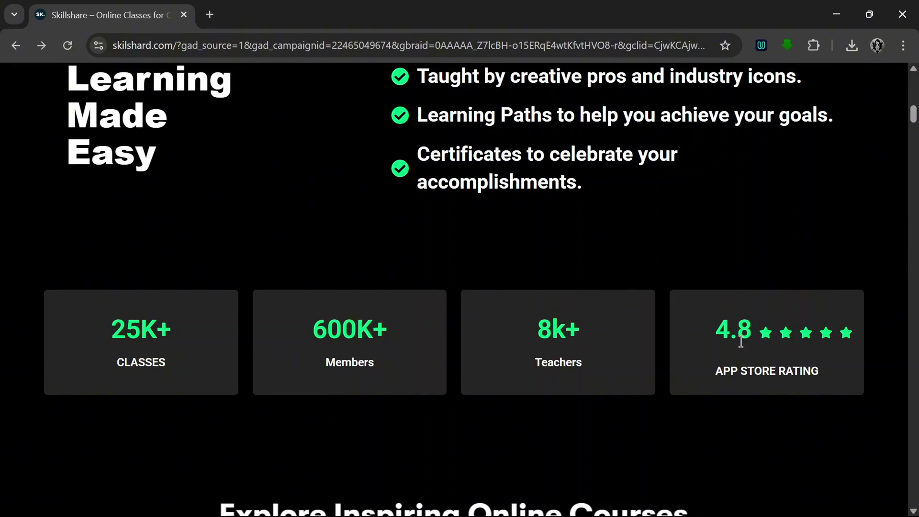
scroll(760, 348, down, 9)
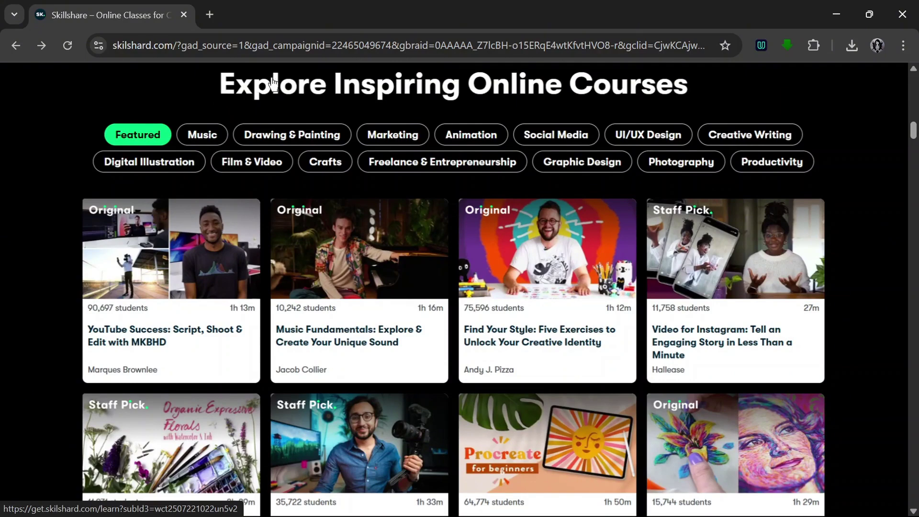
drag(272, 85, 251, 91)
click(192, 98)
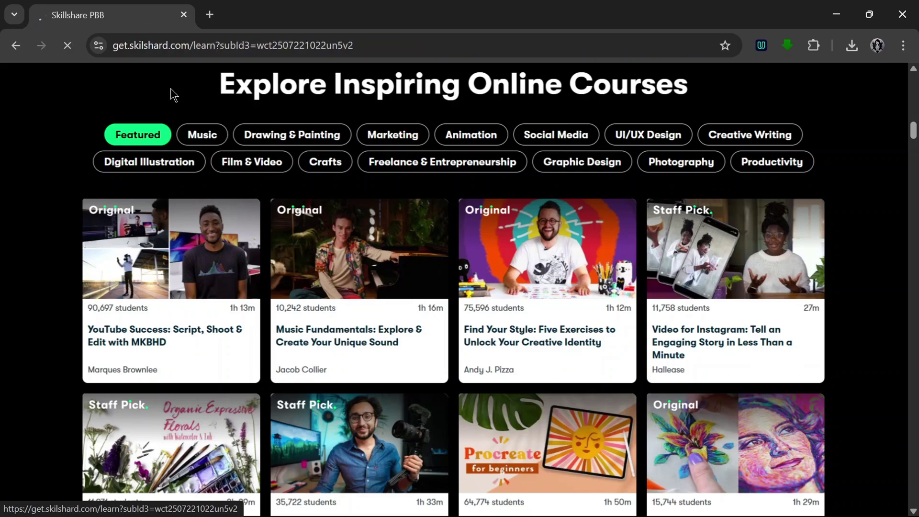
scroll(602, 237, down, 5)
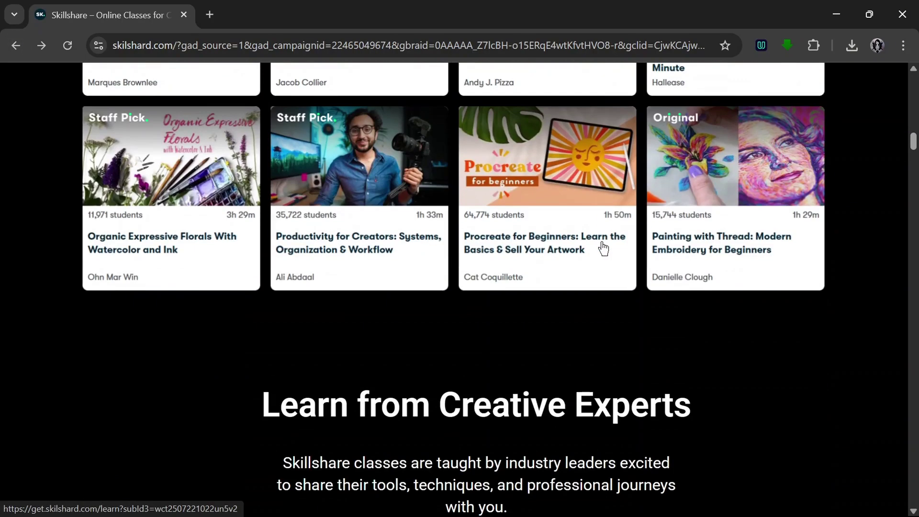
scroll(604, 248, up, 5)
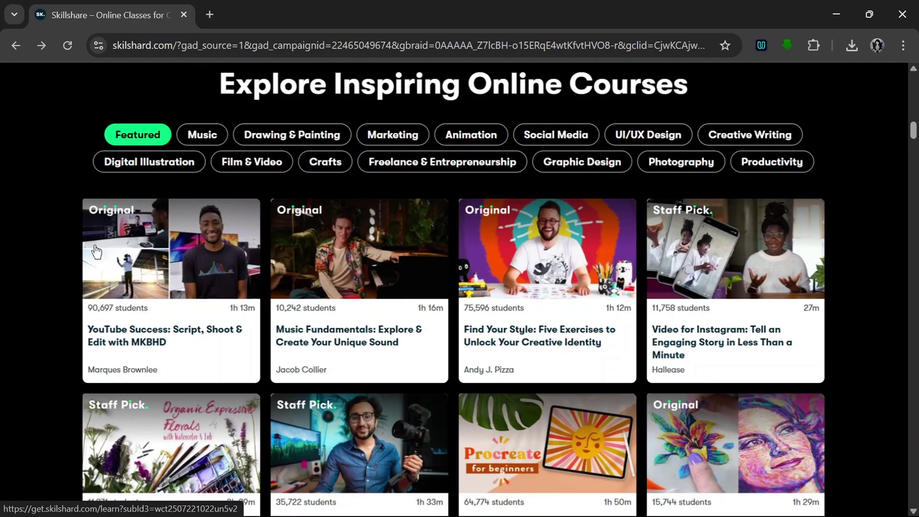
Examine the Learn from Creative Experts section and the student testimonials on the Skillshare page
scroll(497, 280, down, 10)
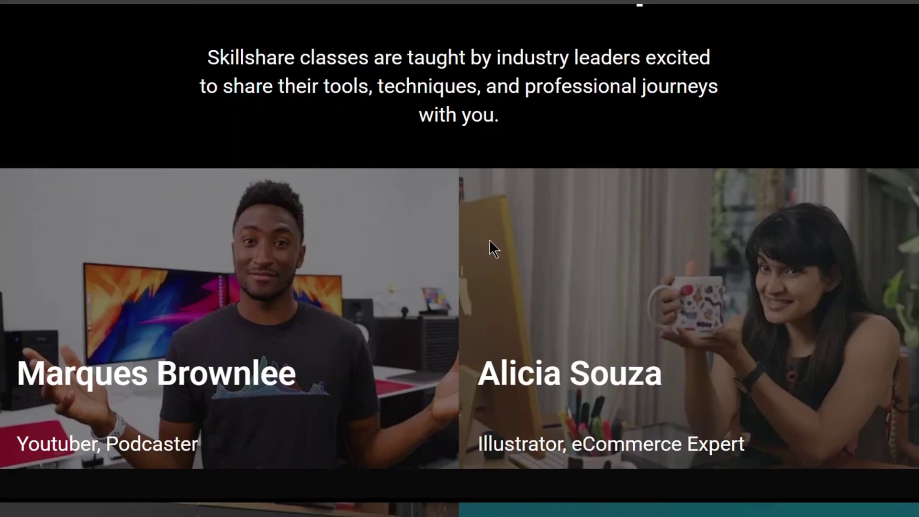
scroll(350, 171, up, 3)
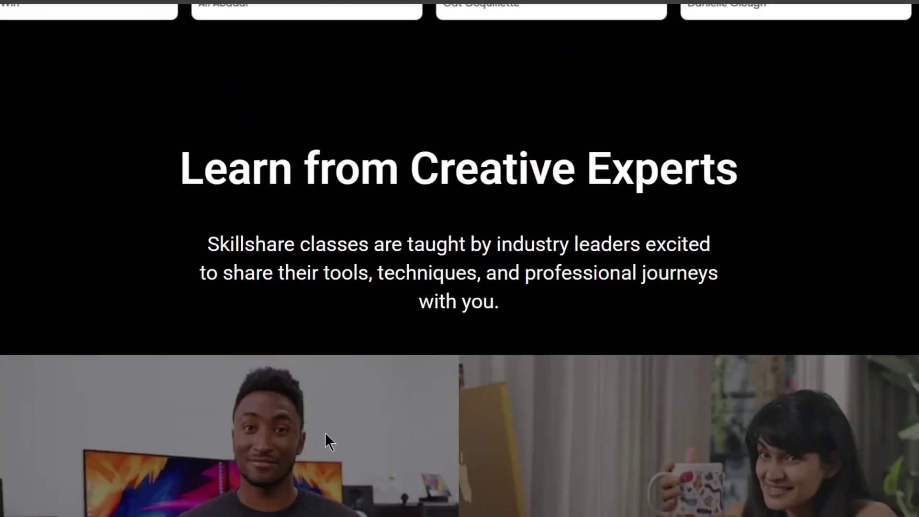
scroll(253, 435, down, 2)
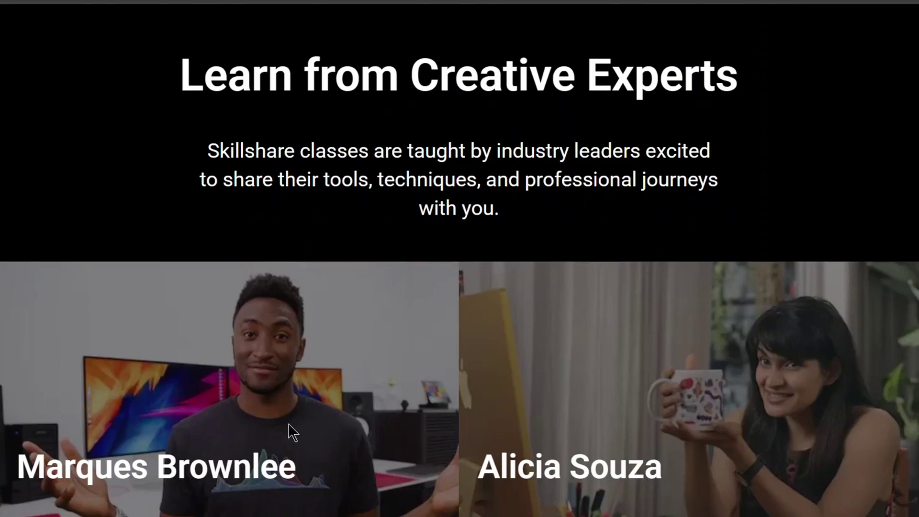
scroll(288, 423, down, 10)
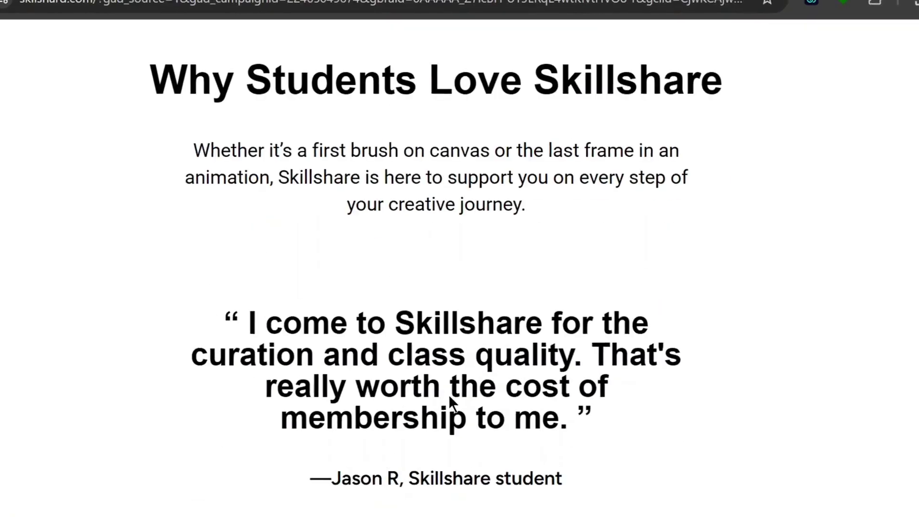
scroll(498, 343, down, 3)
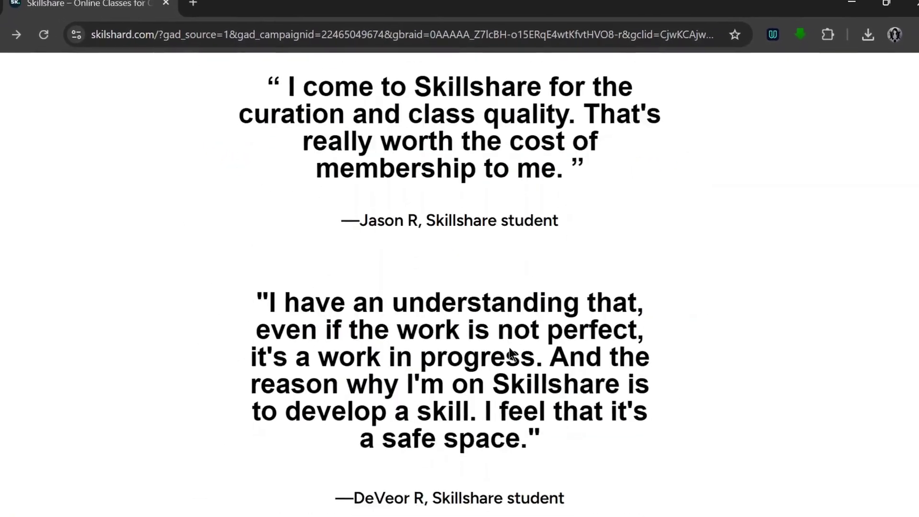
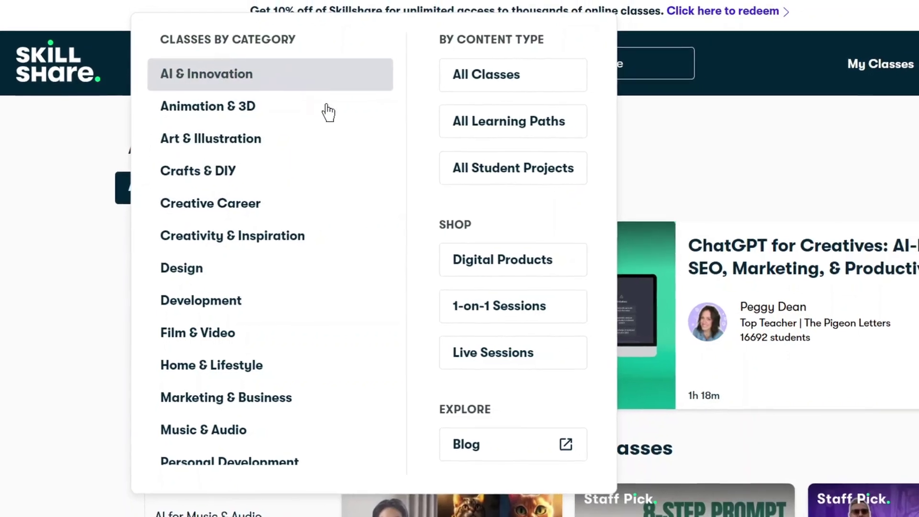
Open the AI & Innovation category on Skillshare and examine its featured, popular and trending classes
click(318, 84)
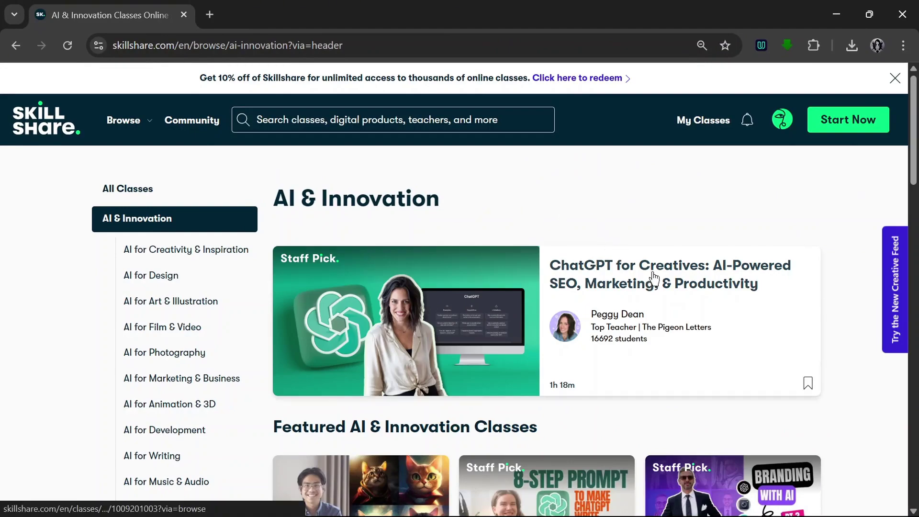
scroll(622, 273, down, 3)
scroll(613, 268, up, 1)
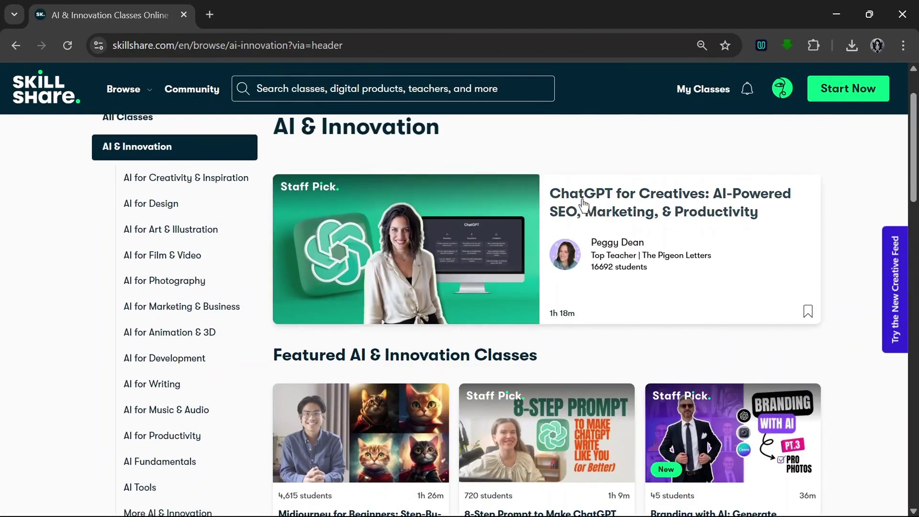
scroll(489, 311, down, 1)
scroll(489, 311, down, 1)
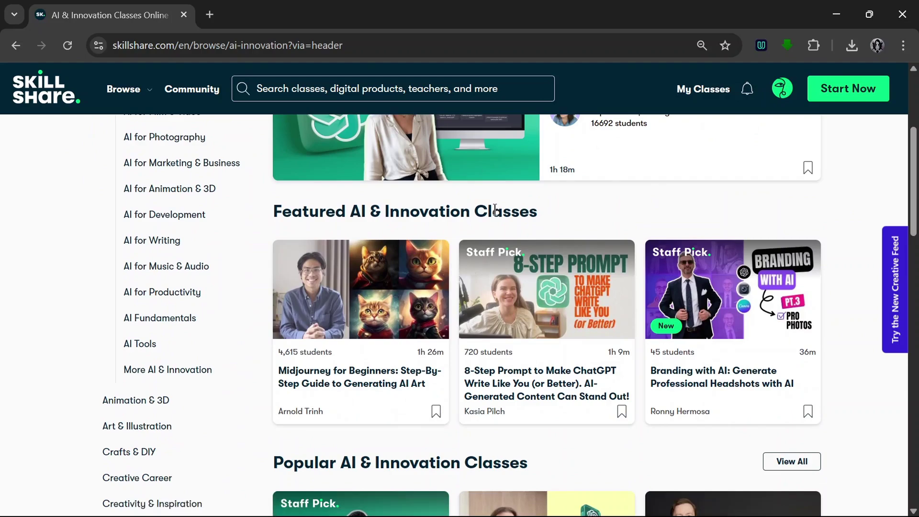
scroll(498, 258, down, 3)
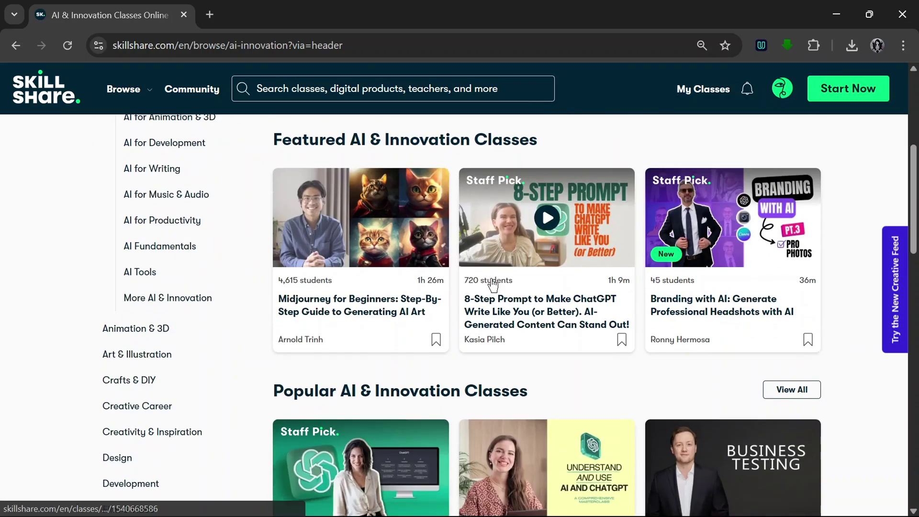
scroll(383, 253, up, 2)
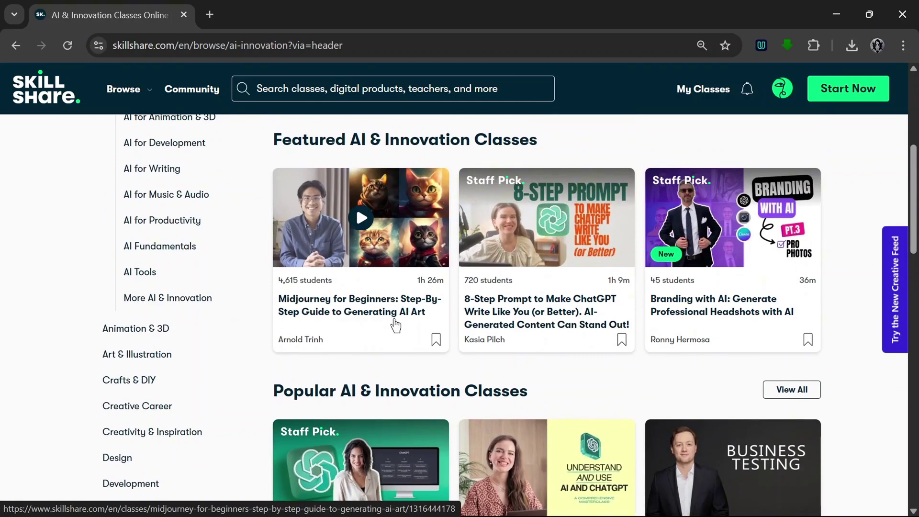
scroll(479, 316, down, 10)
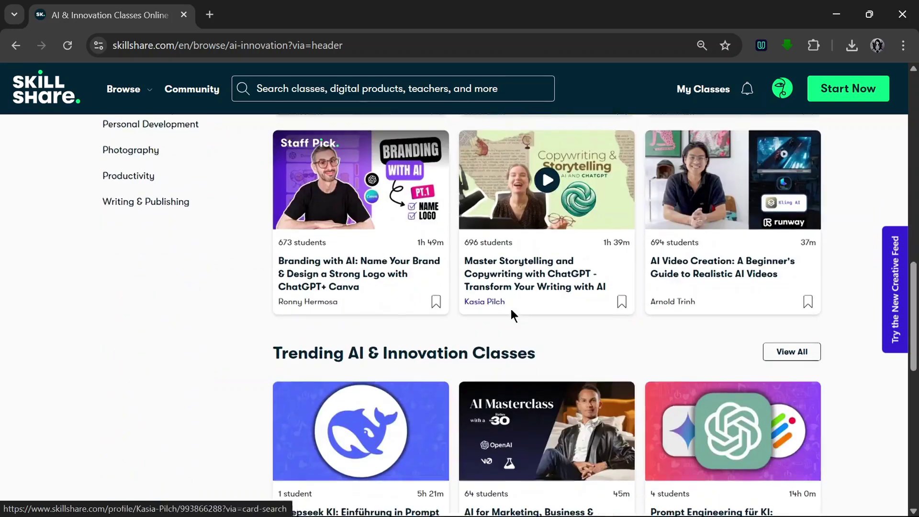
scroll(743, 271, up, 2)
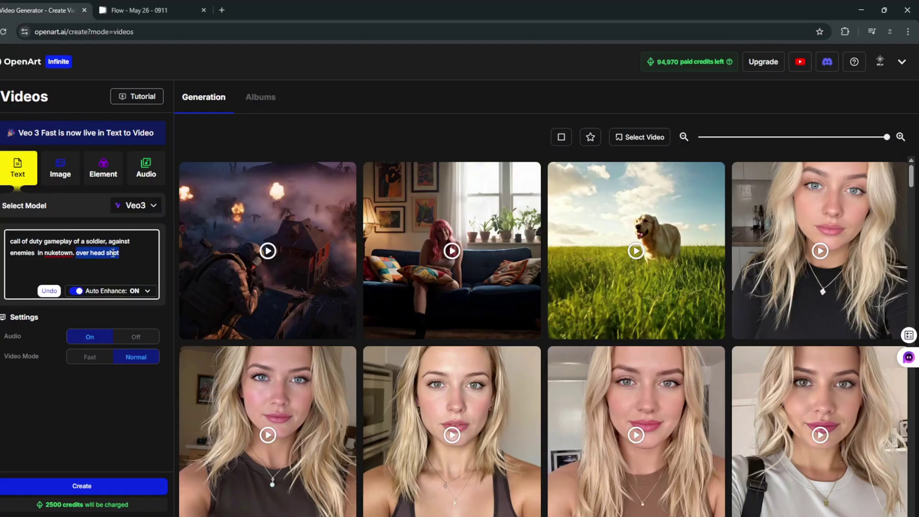
Replace the prompt with "a black man eating spaghetti with chop sticks", turn Auto Enhance off and generate the video
drag(113, 254, 12, 241)
key(BackSpace)
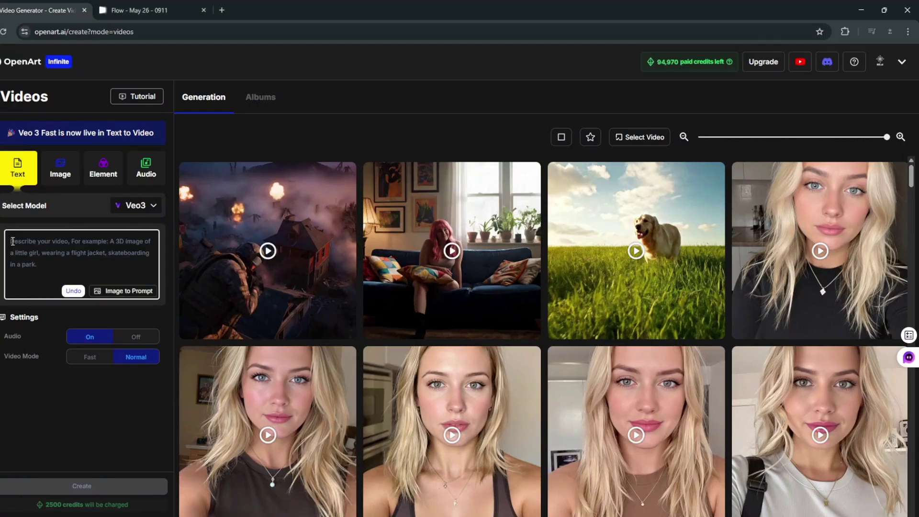
text(a black man eating spaghetti with chop sticks)
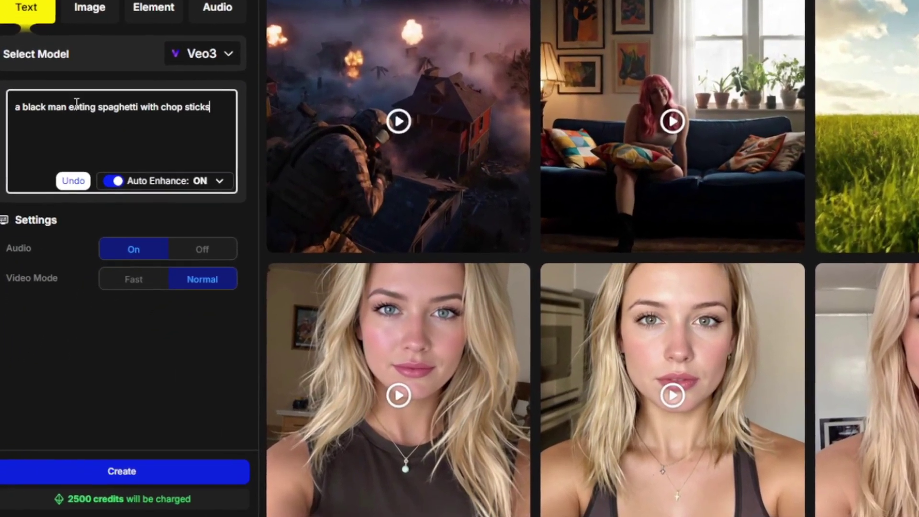
drag(58, 155, 16, 157)
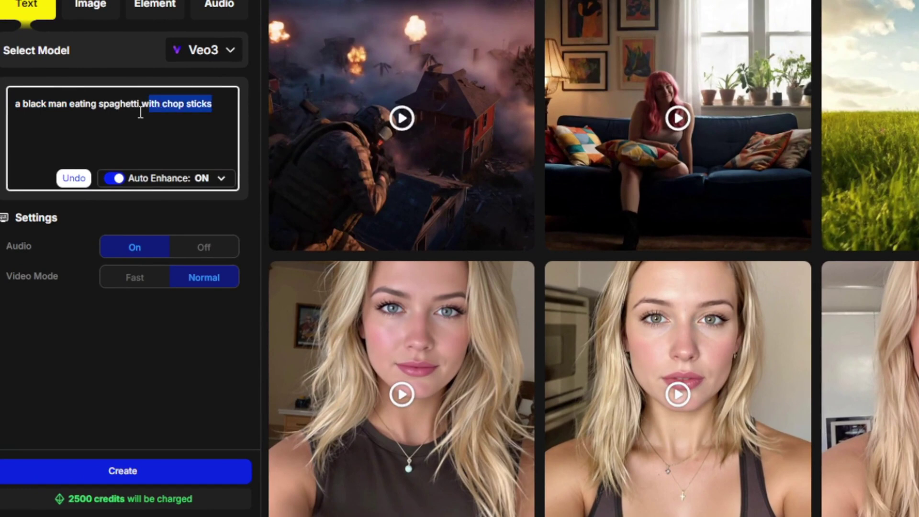
click(118, 179)
click(136, 479)
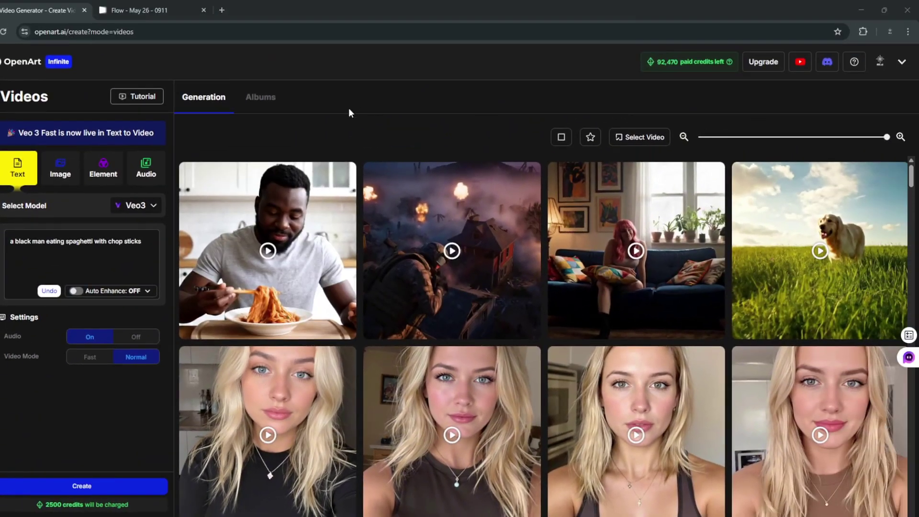
Watch the generated spaghetti video full screen
click(277, 240)
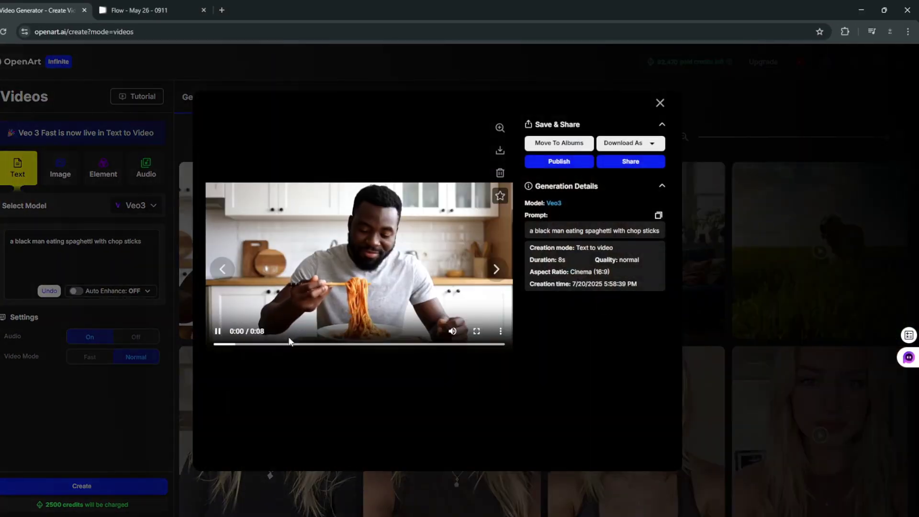
click(475, 325)
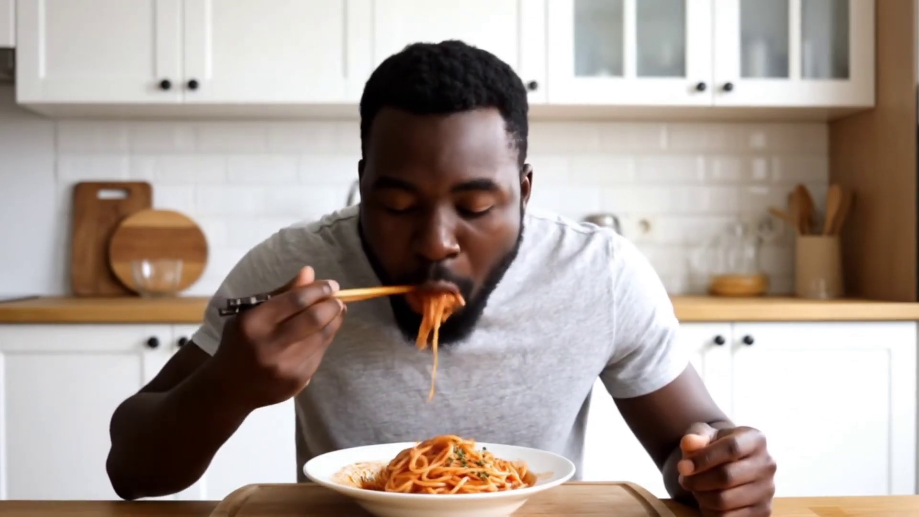
mouse_move(451, 324)
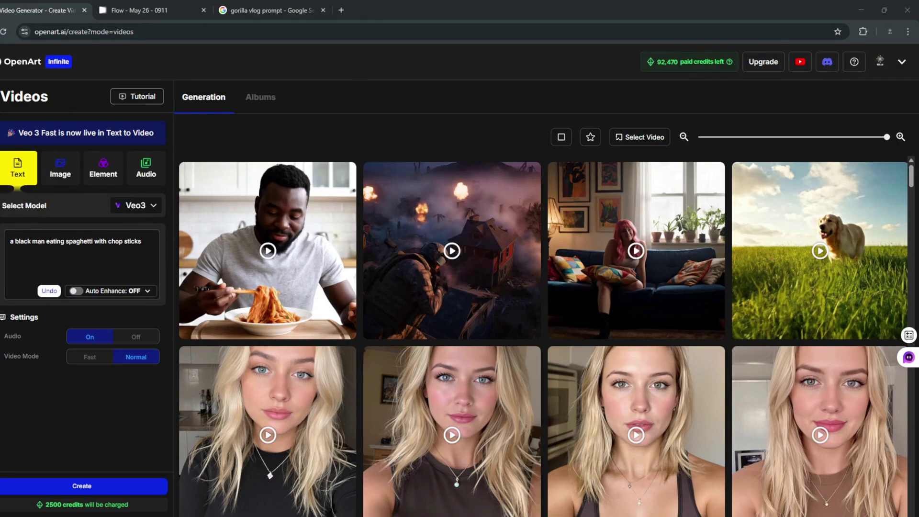
Switch to the "gorilla vlog prompt" Google Images results and save the previewed gorilla image
click(273, 6)
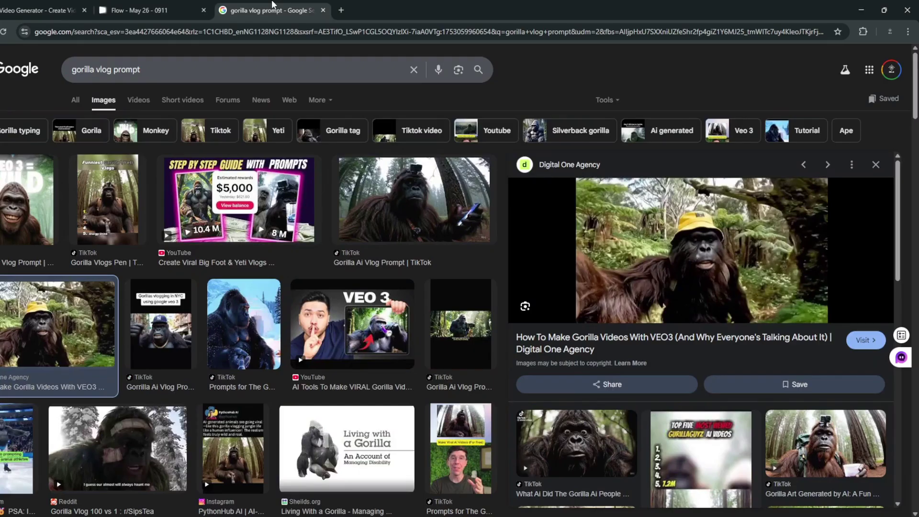
right_click(649, 205)
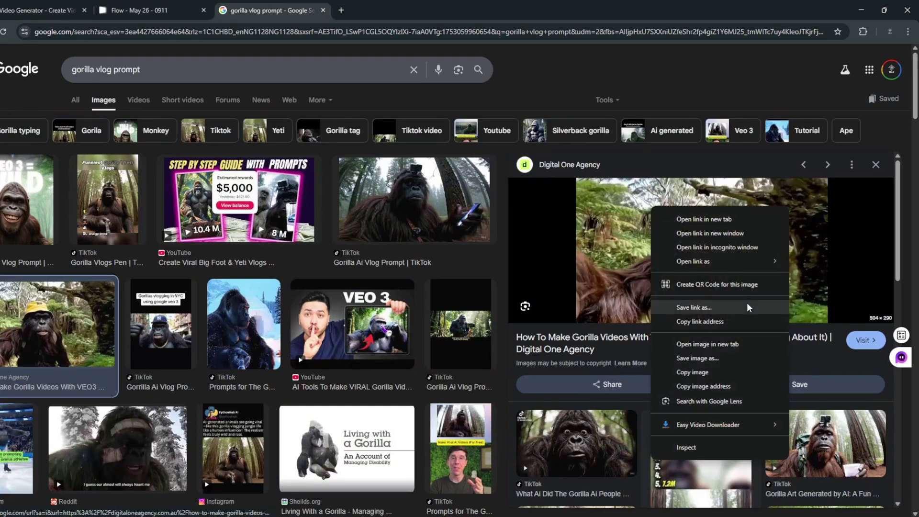
click(699, 359)
Return to OpenArt and load a gorilla selfie image into Image to Prompt to produce a text prompt
click(50, 9)
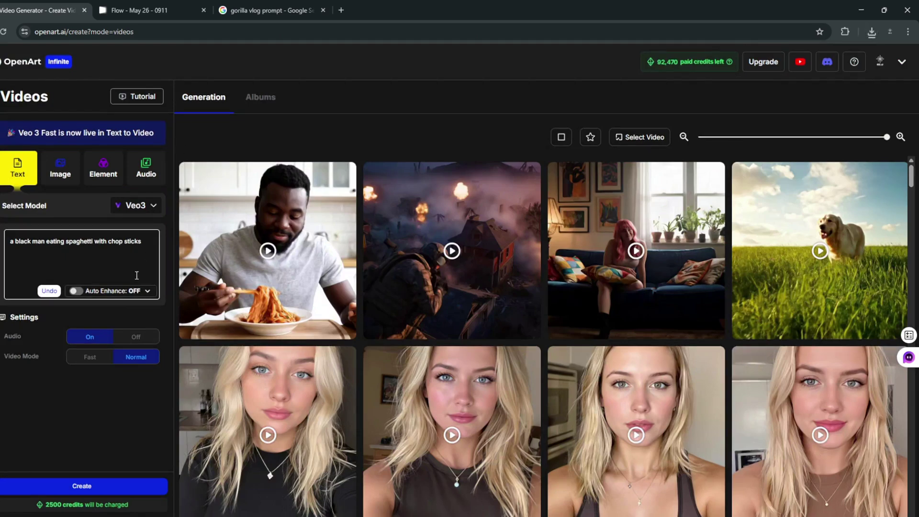
click(144, 291)
click(100, 393)
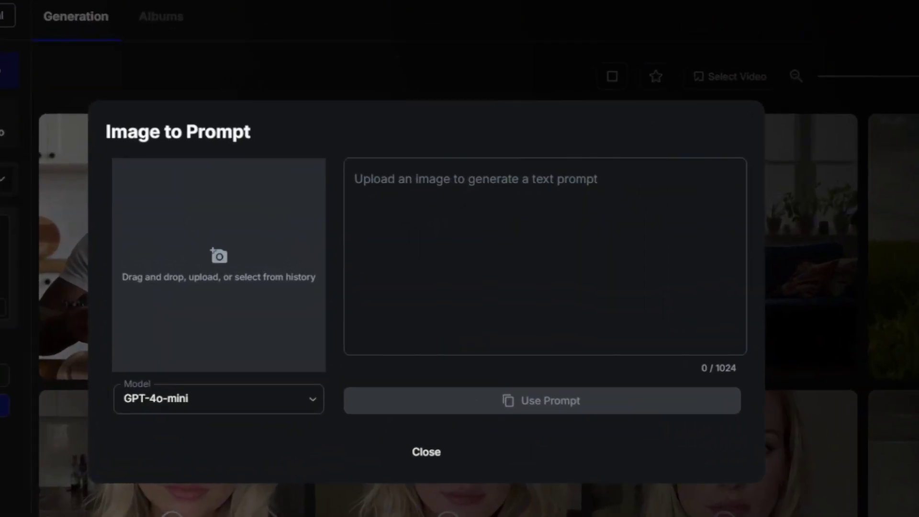
drag(886, 201, 241, 231)
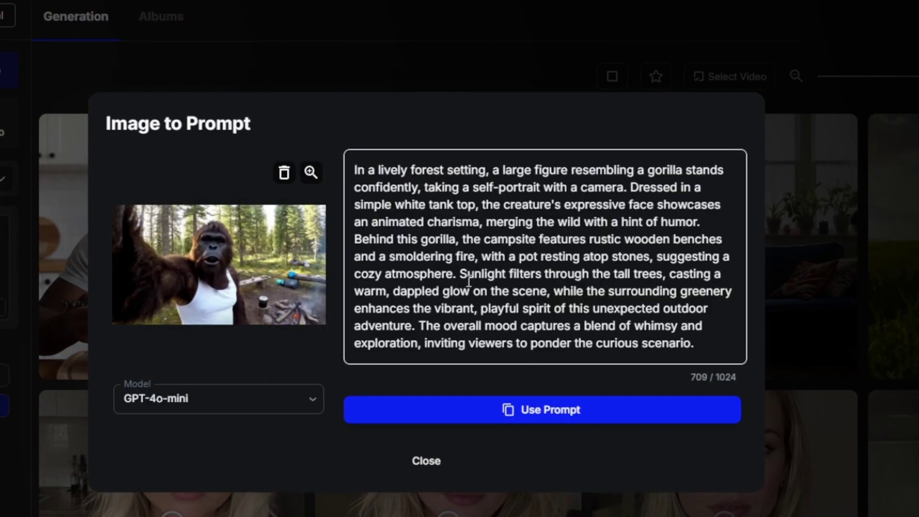
Replace the closing sentences with "This is a vlog style video, as he shows the forest. He says " subscribe if you like brain project"" and generate the video
drag(461, 273, 732, 345)
key(BackSpace)
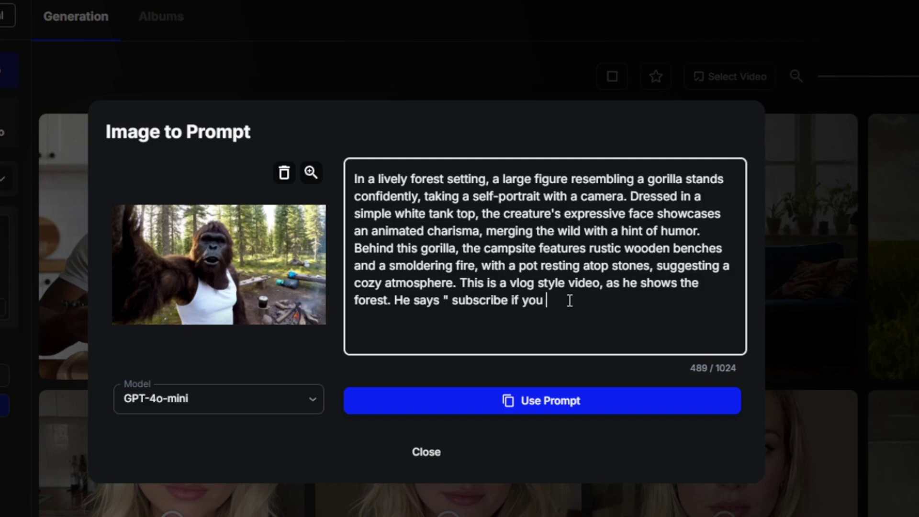
click(527, 407)
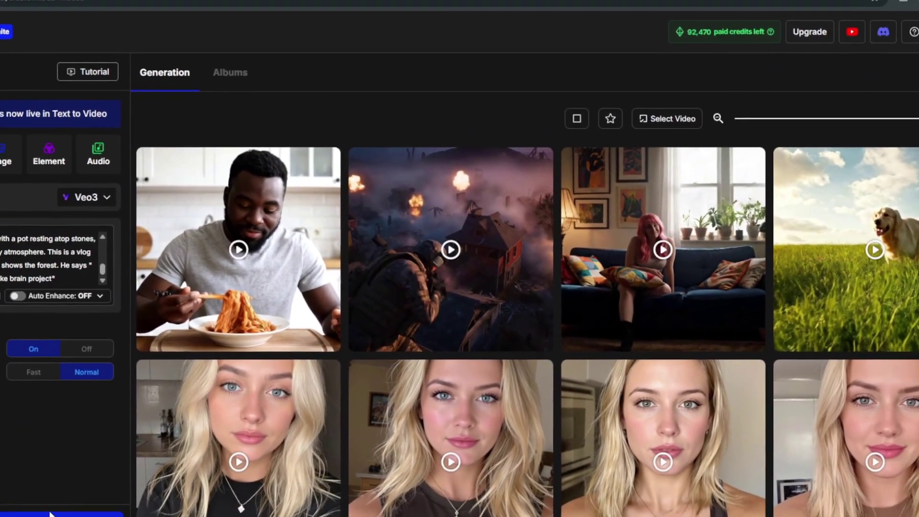
click(70, 503)
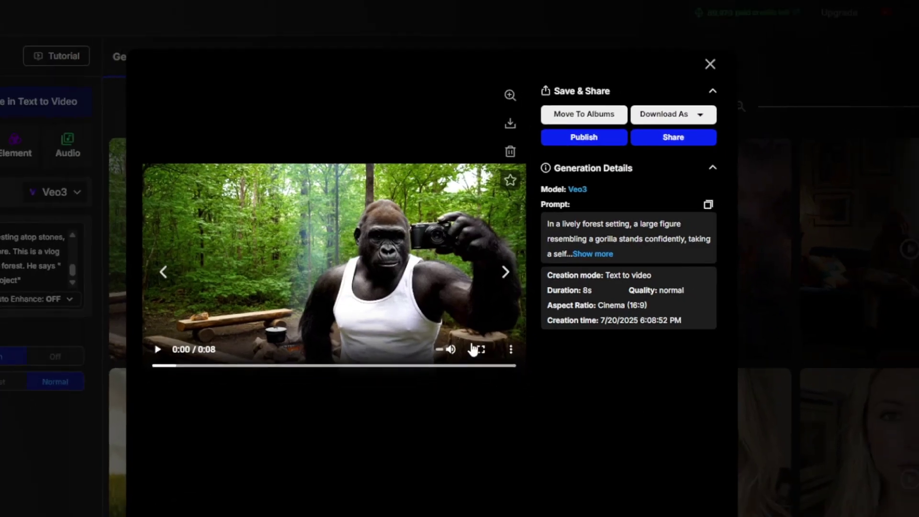
Watch the generated gorilla video full screen, and close its preview
click(474, 351)
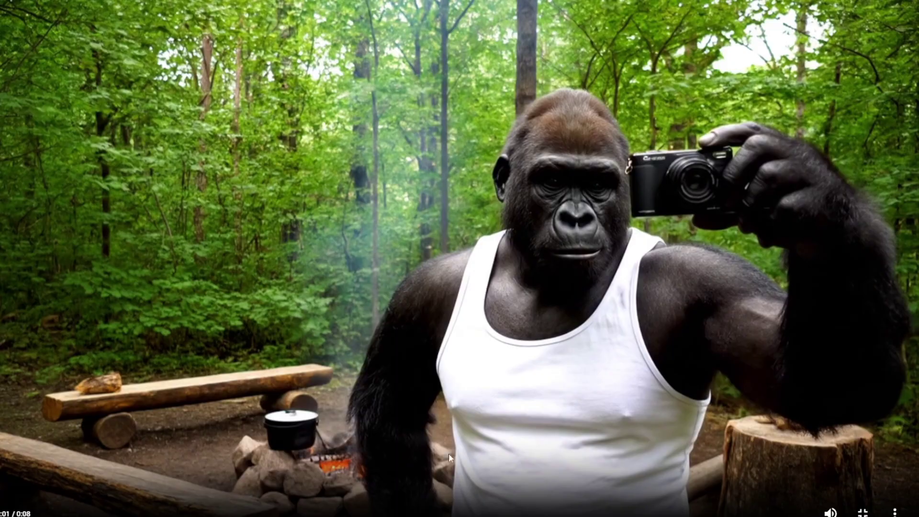
key(Escape)
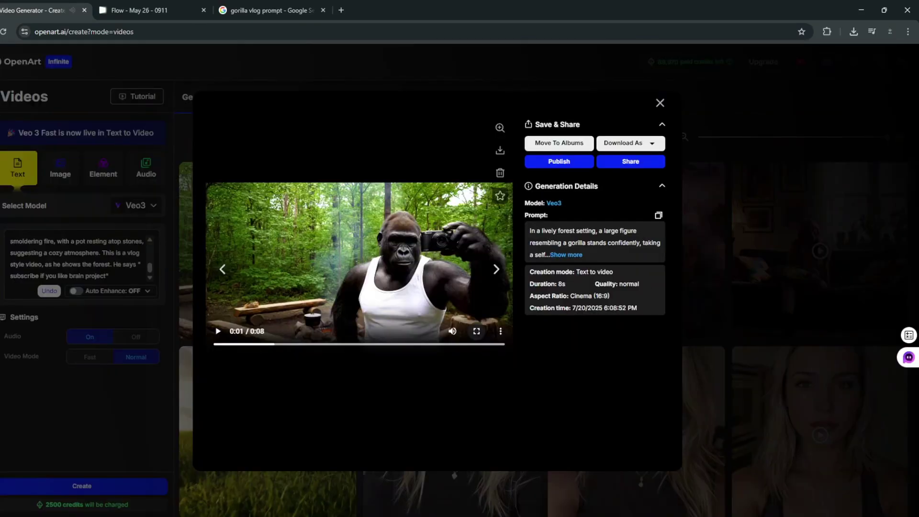
key(Escape)
Generate a video from the prompt "a man running in the street. Ghibli anime style." and watch it full screen
click(116, 264)
key(ctrl+a)
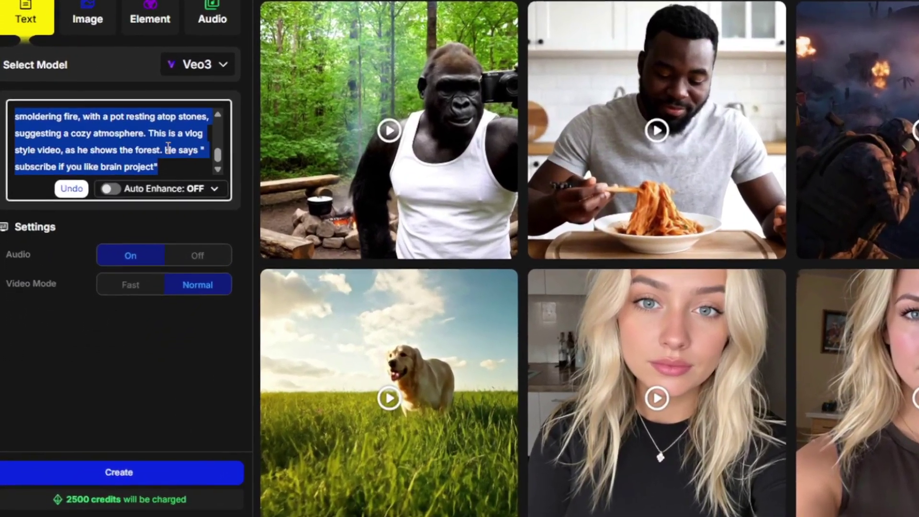
key(BackSpace)
text(a)
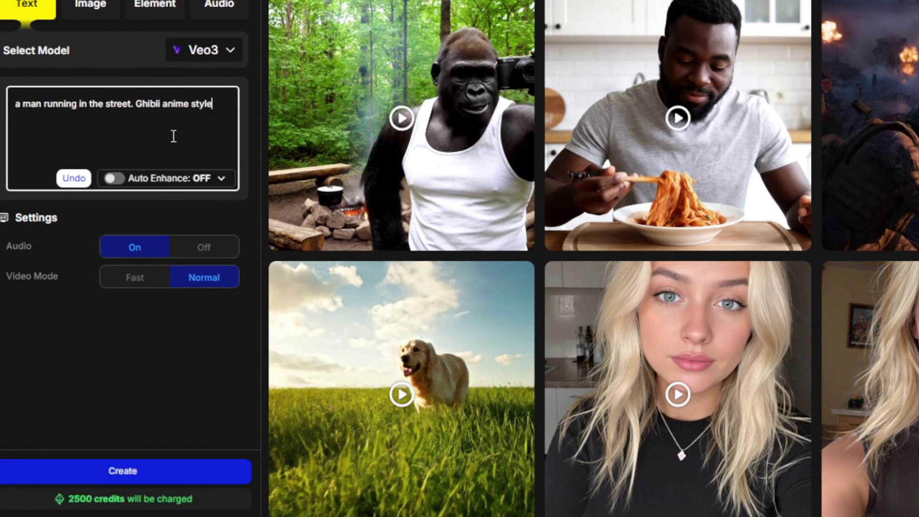
text(.)
click(124, 471)
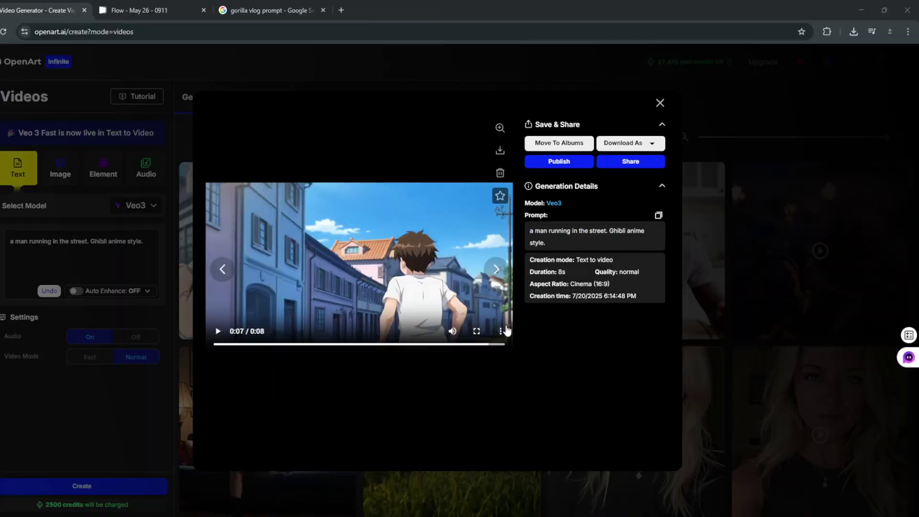
click(476, 331)
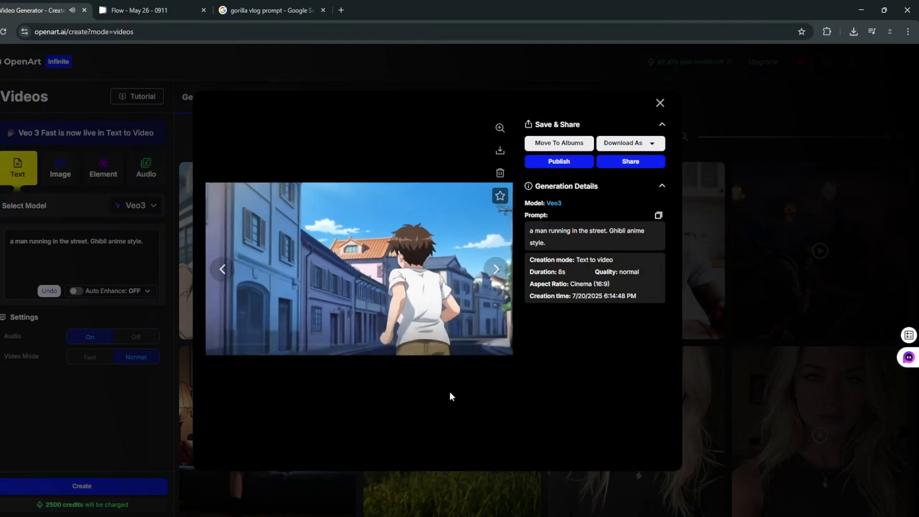
key(Escape)
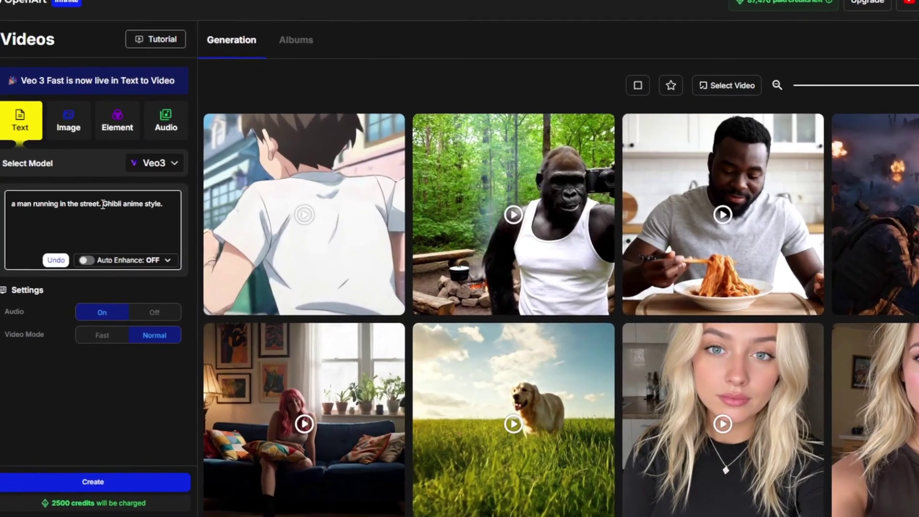
Generate a video from the prompt "A man eating cereal in the dinning room.3d pixar style." and watch it full screen
drag(102, 205, 12, 204)
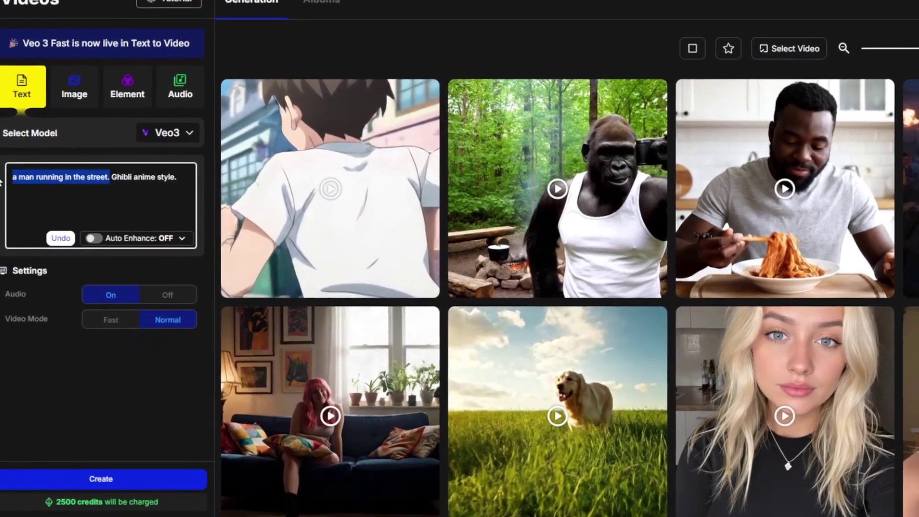
key(BackSpace)
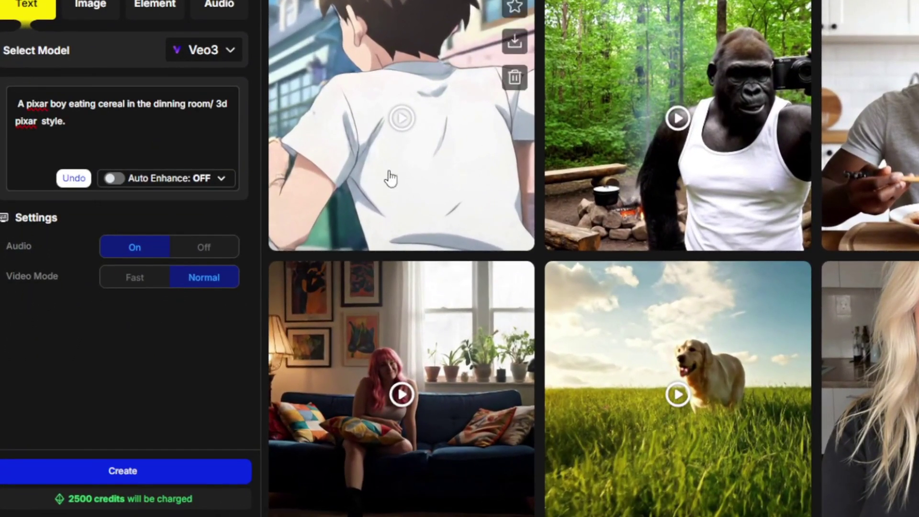
click(86, 134)
key(ctrl+a)
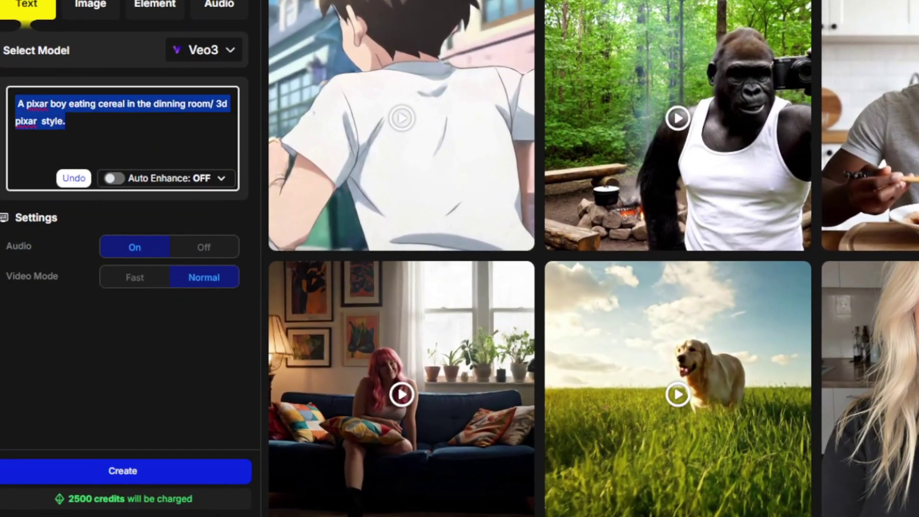
click(139, 477)
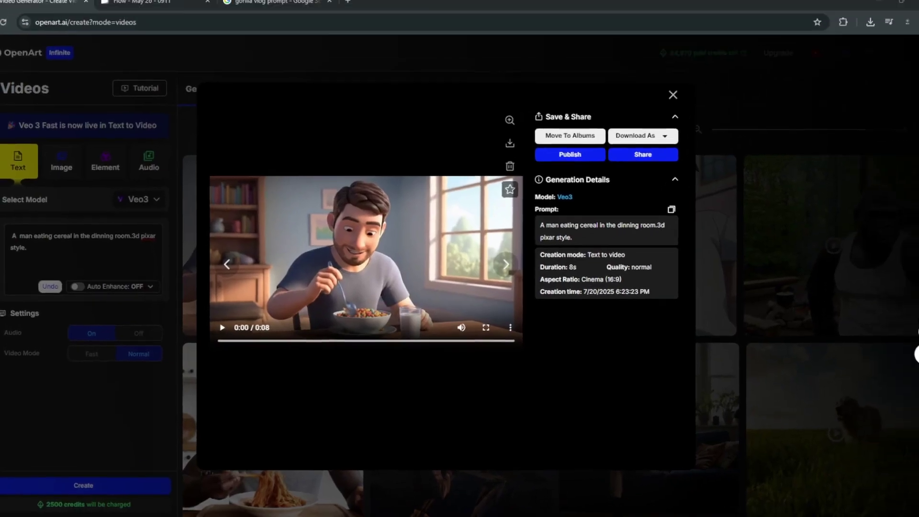
click(470, 333)
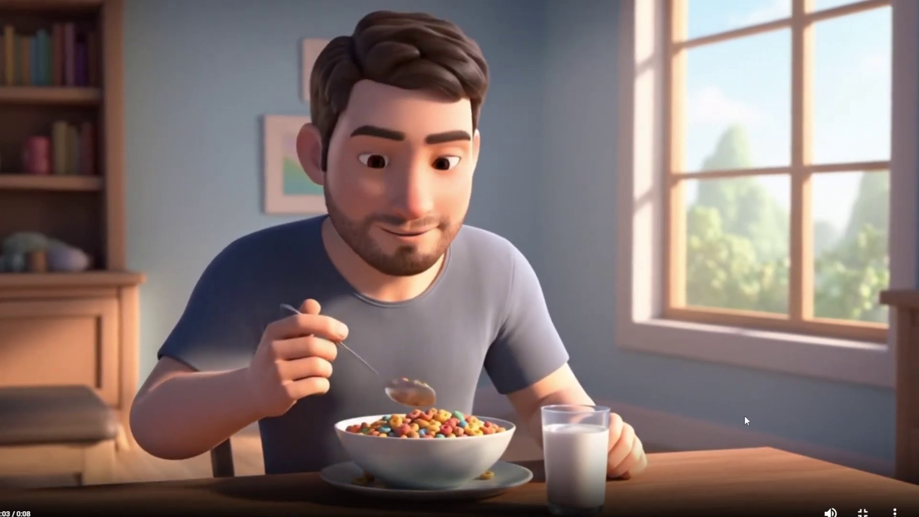
Close the cereal video and generate one from the prompt "asmr video, a woman with pink hair is whispering to an asmr microphone in her studio"
click(863, 512)
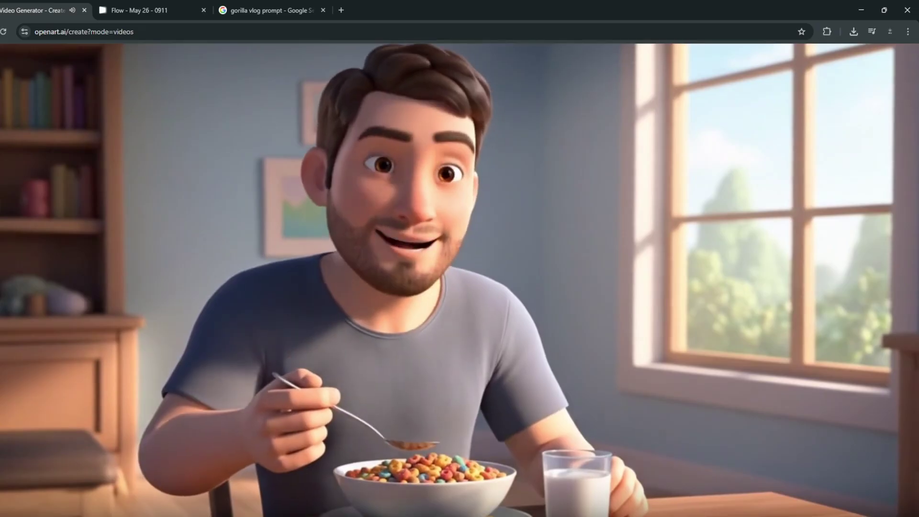
click(797, 157)
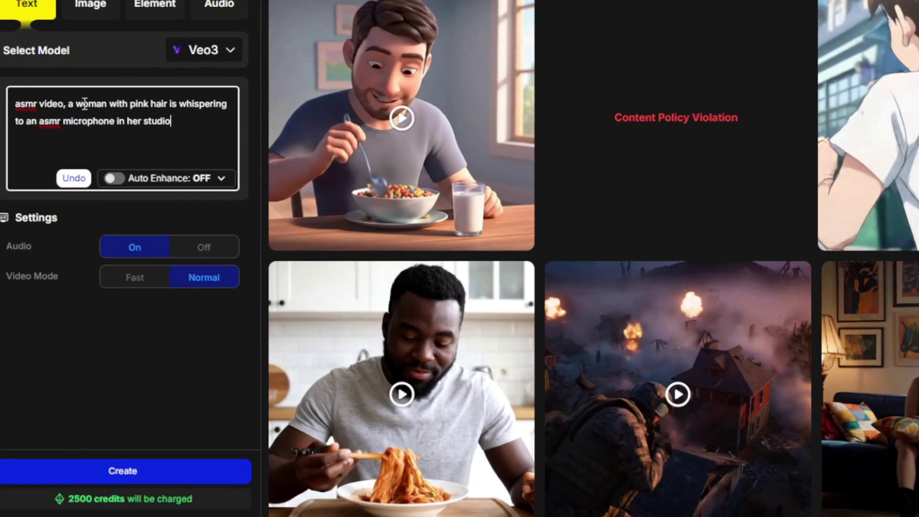
click(125, 471)
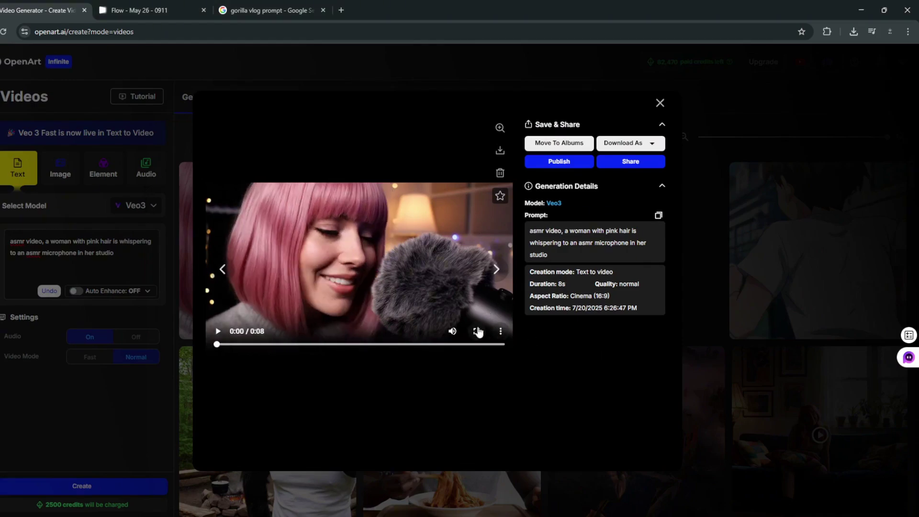
Watch the generated ASMR video full screen and close its preview
click(478, 332)
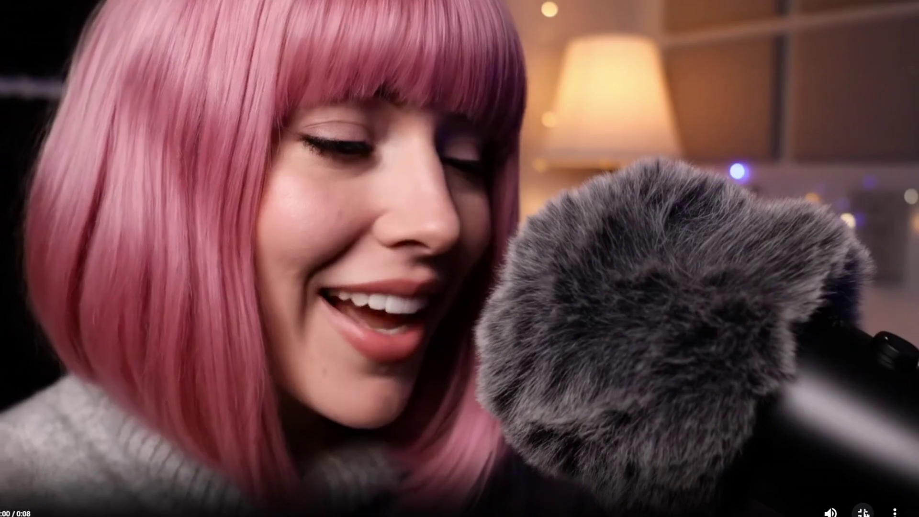
click(864, 513)
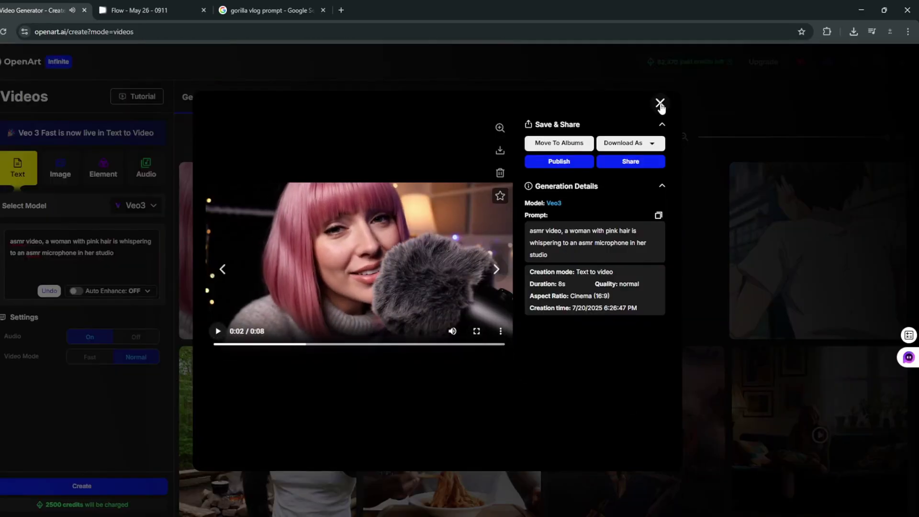
click(660, 104)
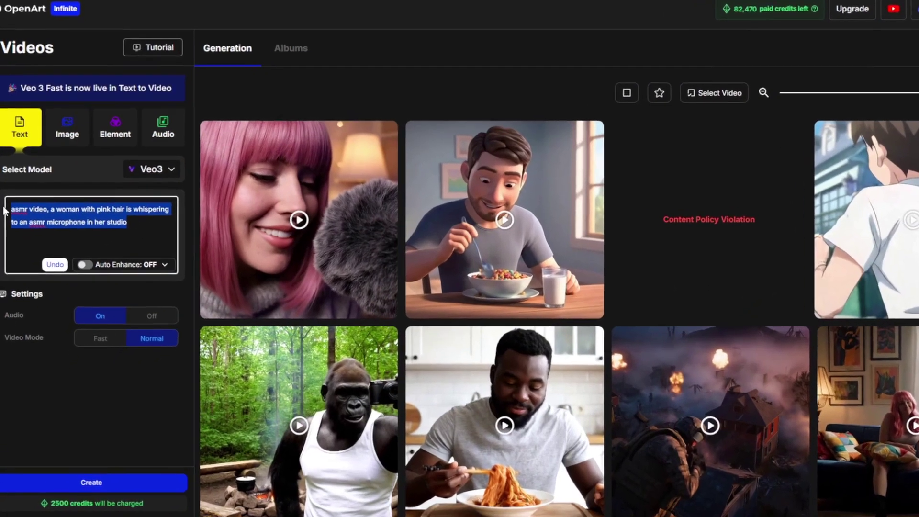
Generate the video "a street interview at night in new york. The interviewer and the interviewee are standing up, talking about the effects of ai in the society"
key(BackSpace)
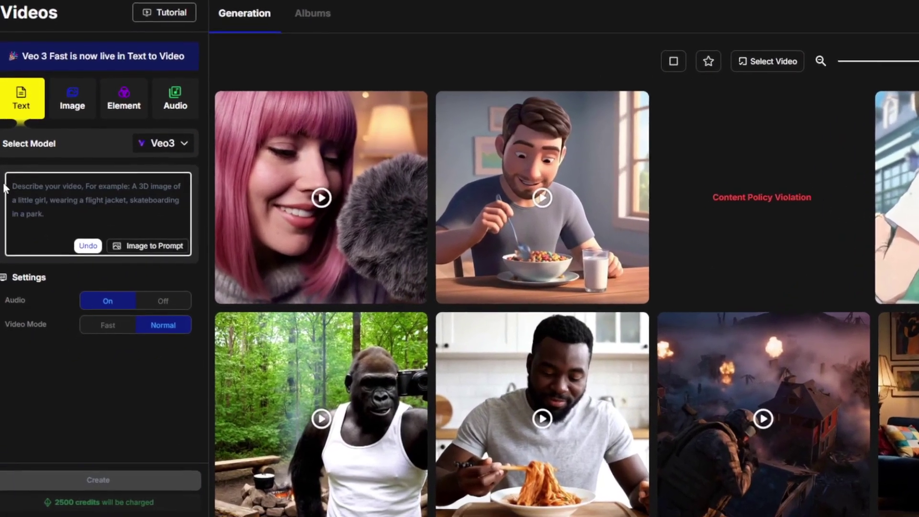
text(a street interview at night in new york. The interviewer and the interviewee are standing up, talking about the effects of ai in the society)
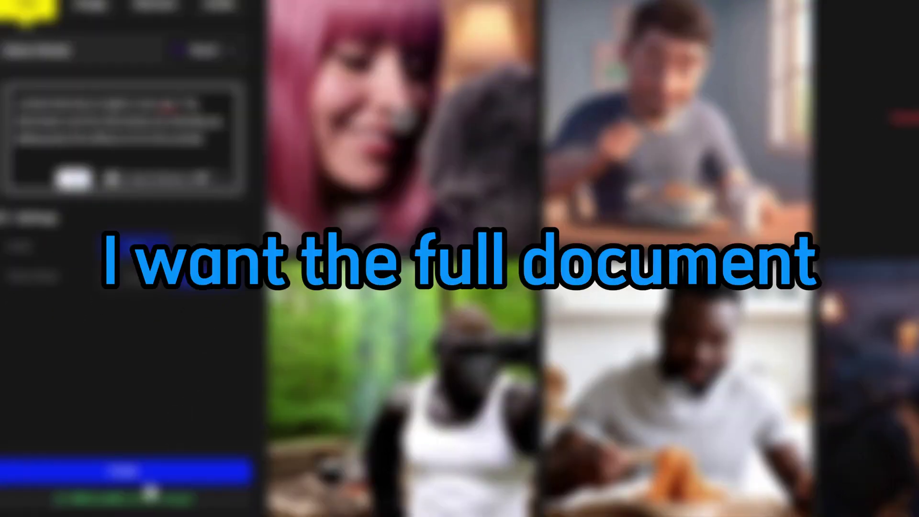
click(146, 481)
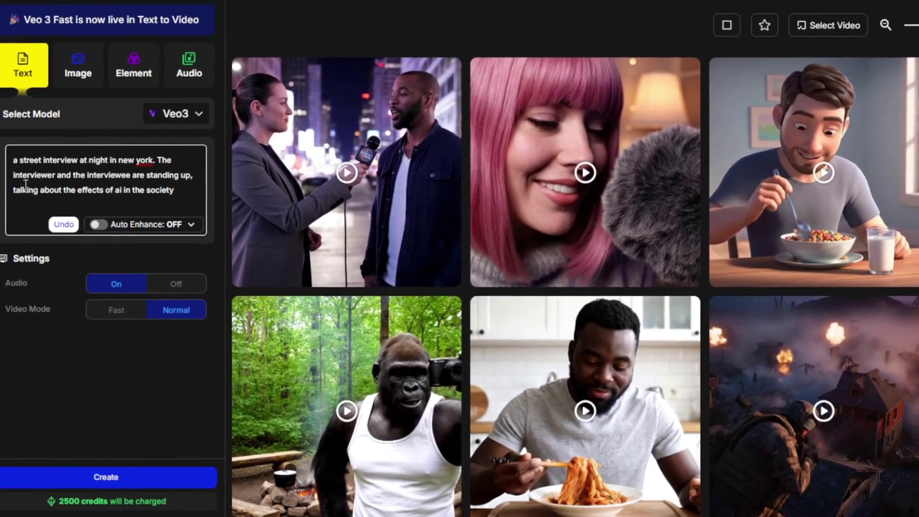
Watch the generated street interview video full screen and close its preview
drag(13, 182, 191, 201)
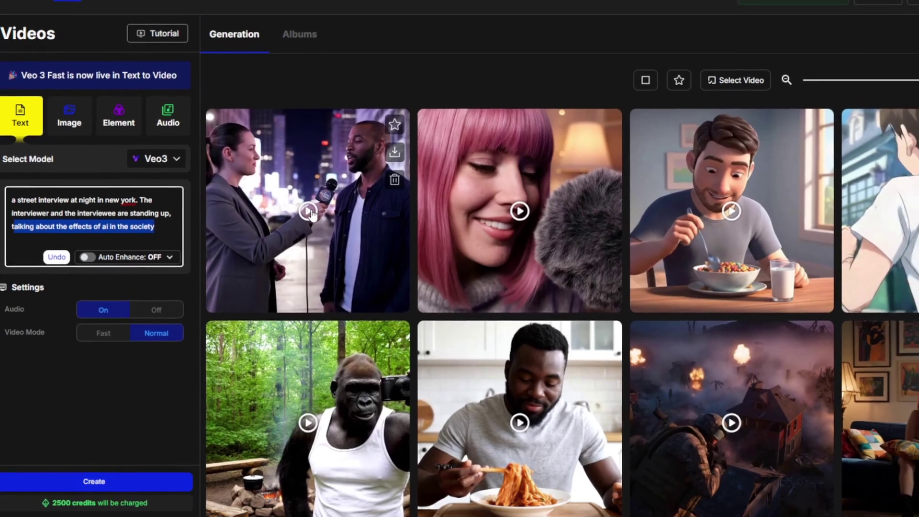
click(324, 201)
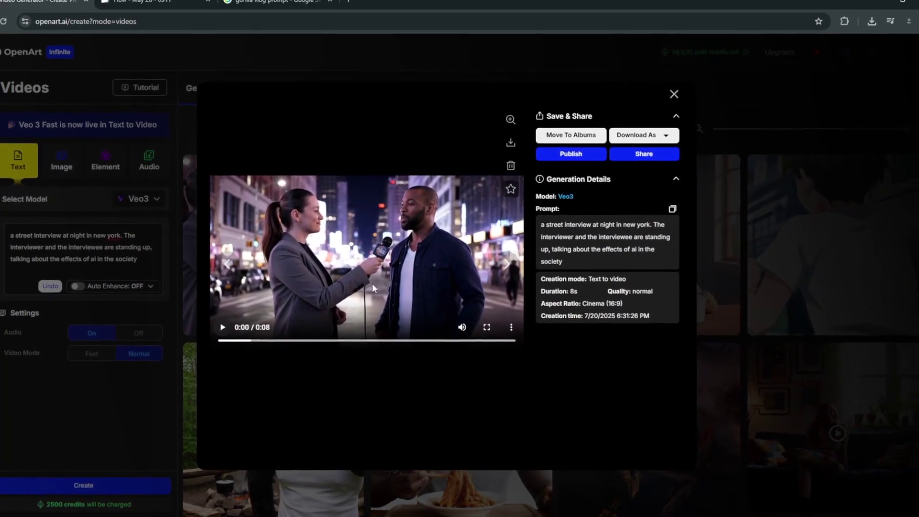
click(478, 334)
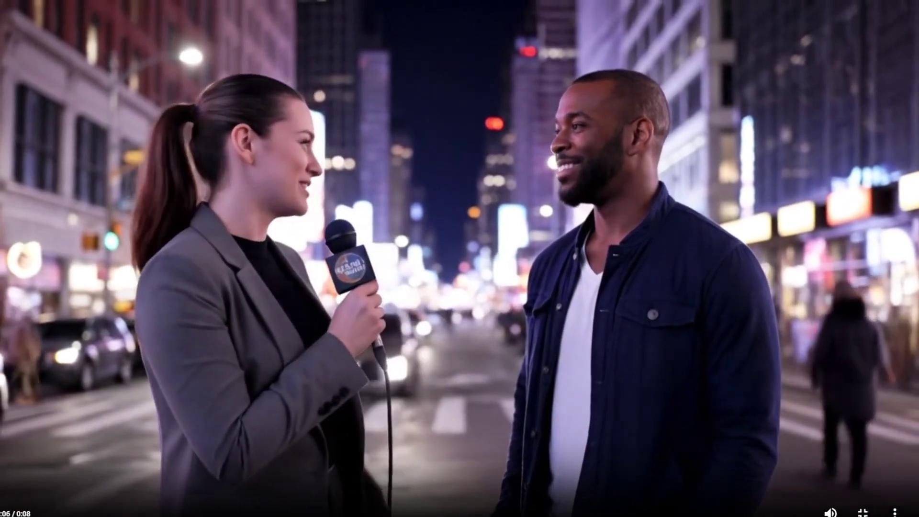
key(Escape)
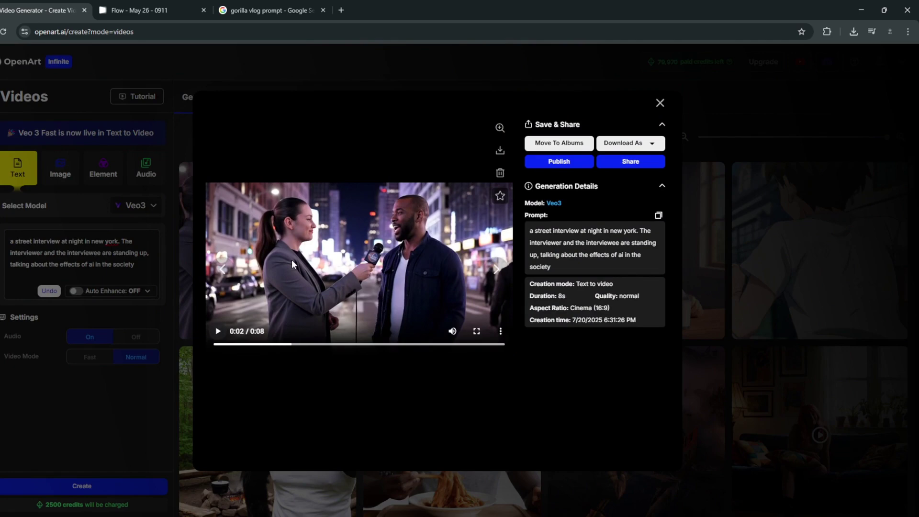
click(162, 393)
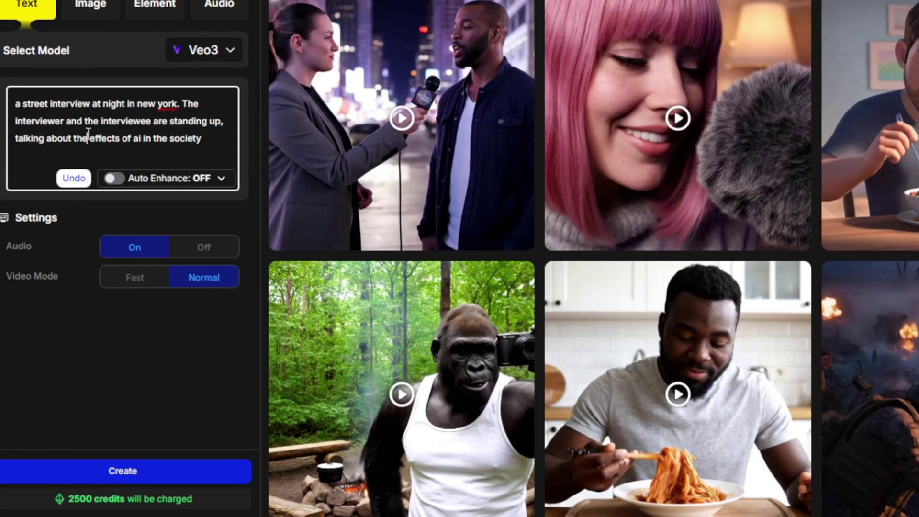
Replace the prompt with "a news segment, the new anchor talking about the effects of ai" and generate the video
key(ctrl+a)
key(BackSpace)
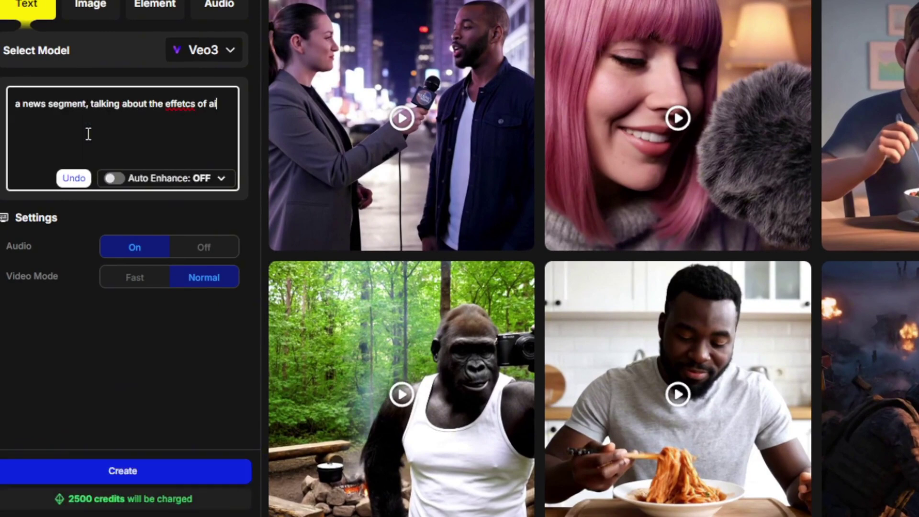
right_click(180, 104)
click(206, 124)
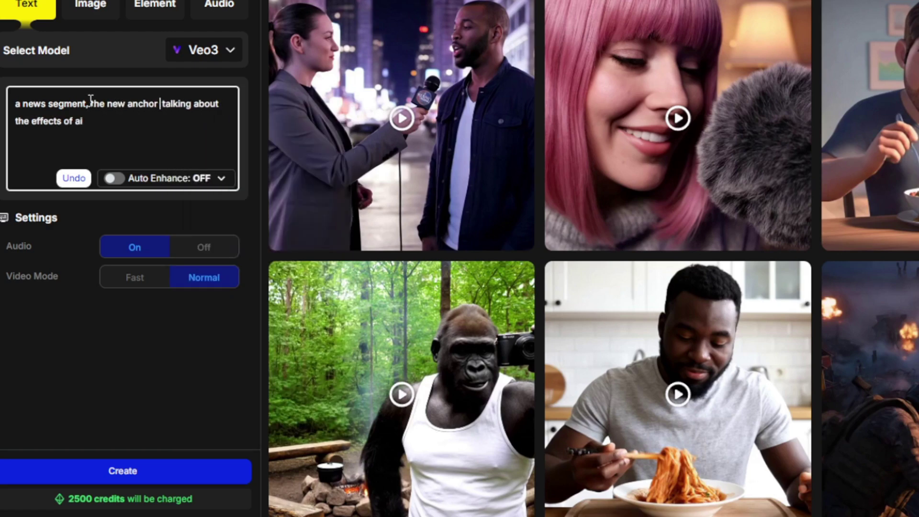
click(202, 478)
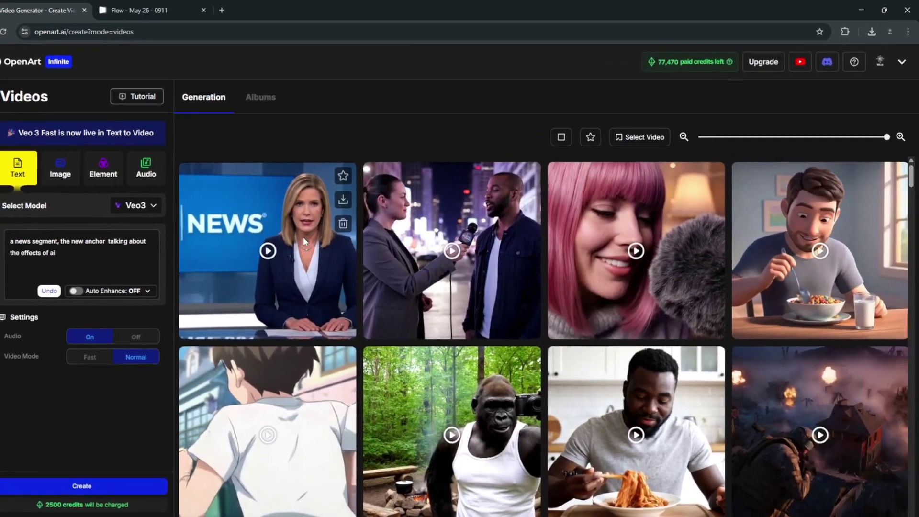
Watch the generated news segment video full screen and close its preview
click(454, 99)
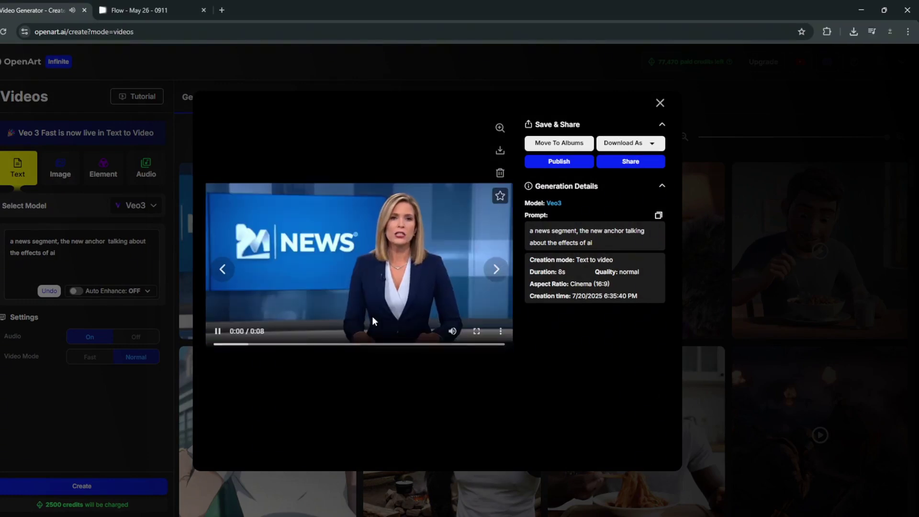
click(483, 335)
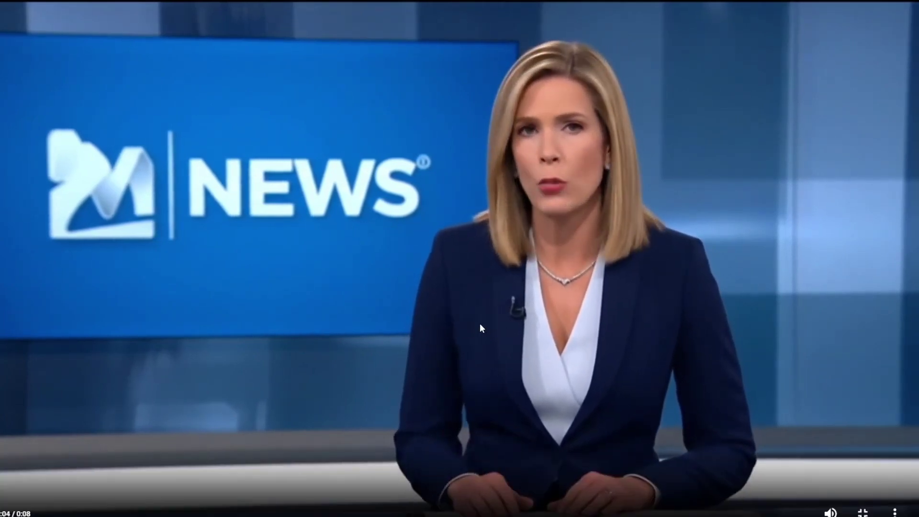
click(861, 512)
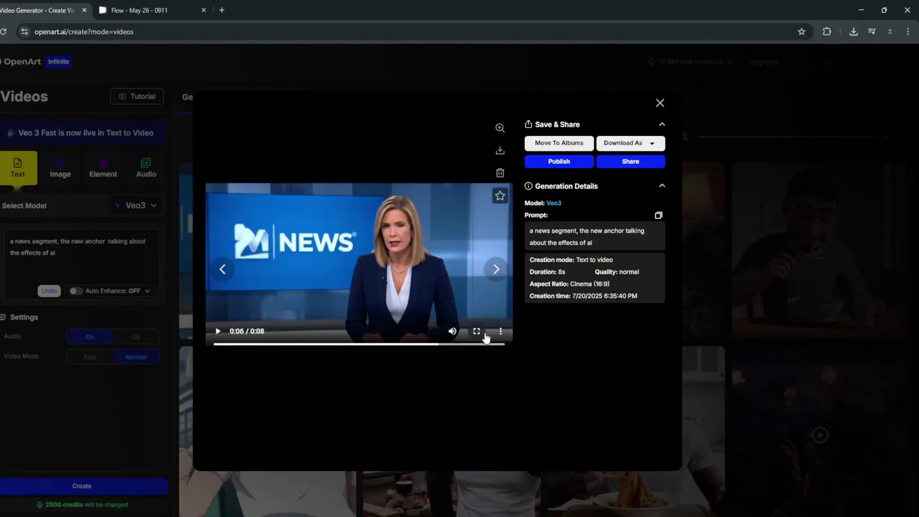
click(660, 105)
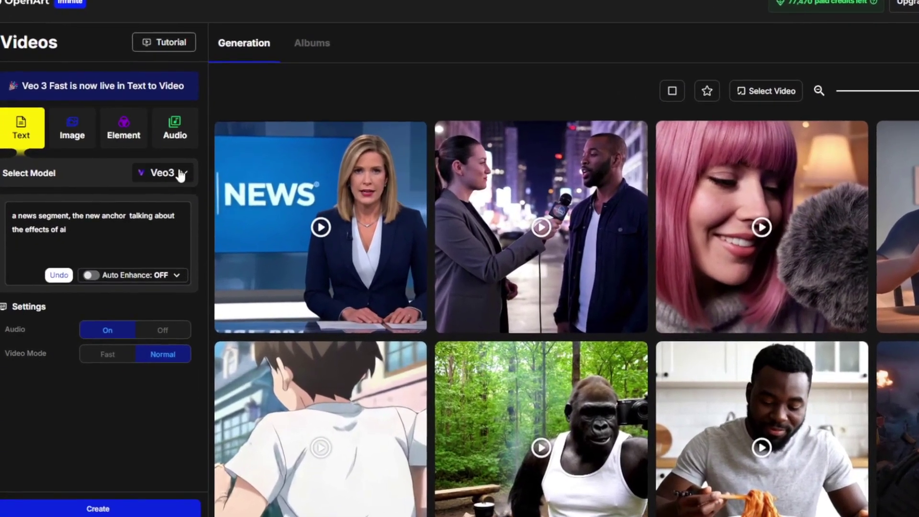
Look through the available models and the Image, Element and Audio video modes, and browse the stories on the story builder page
click(172, 181)
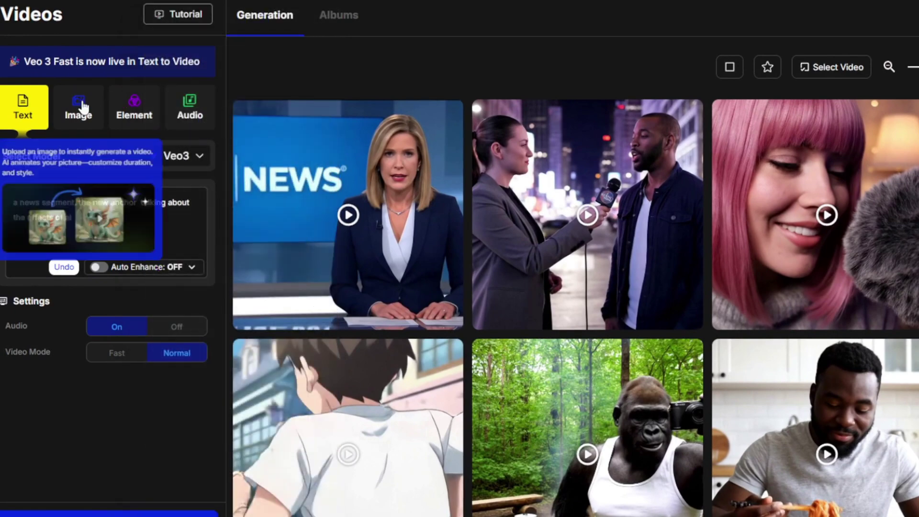
click(86, 108)
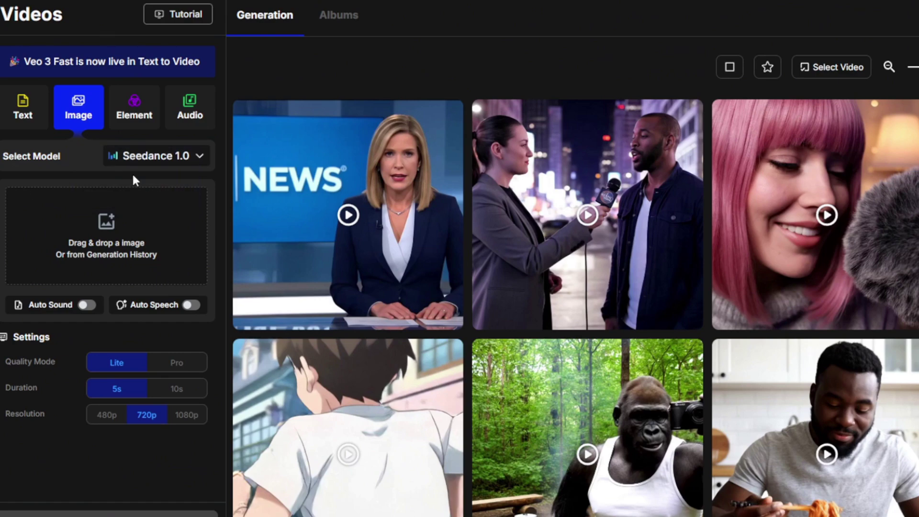
click(167, 165)
click(143, 125)
click(190, 156)
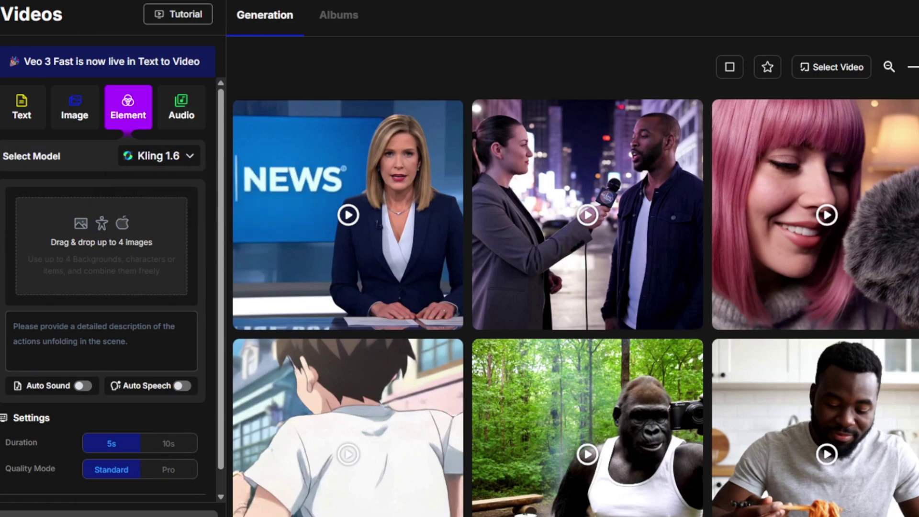
click(181, 108)
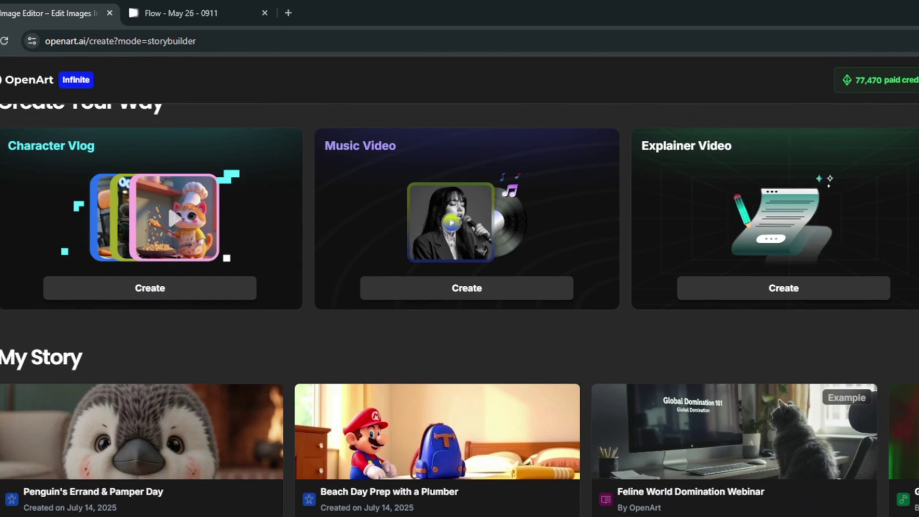
scroll(266, 318, down, 3)
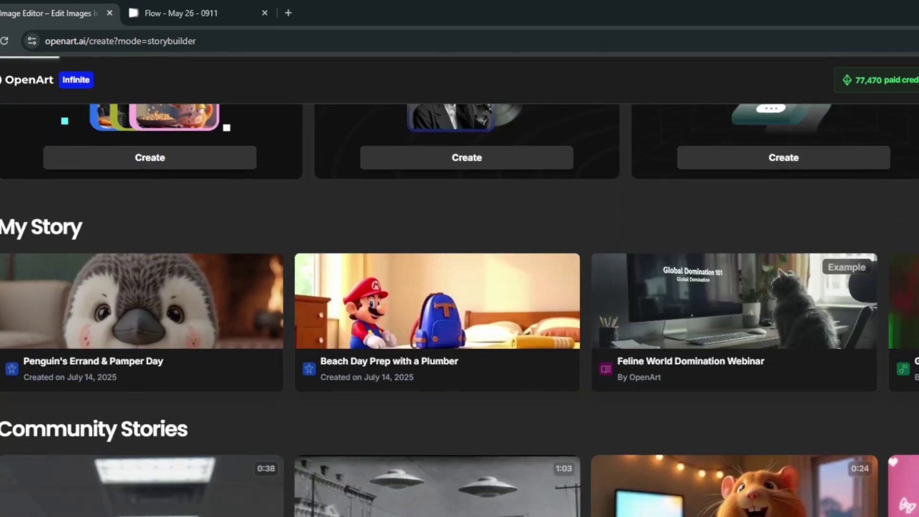